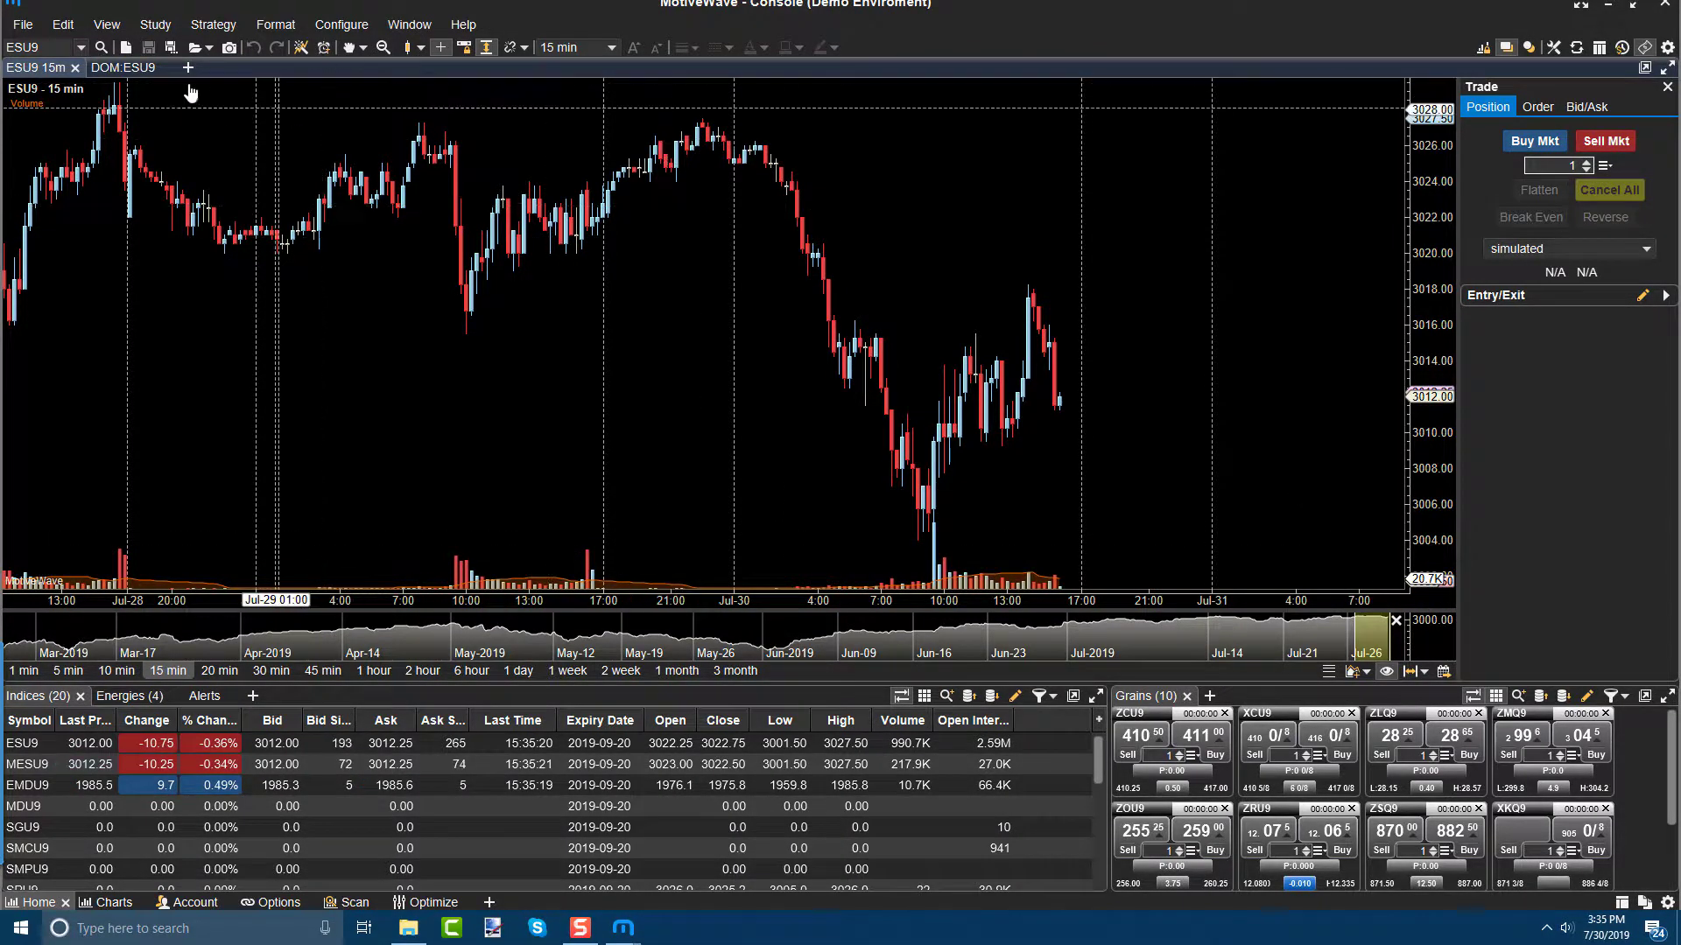
Bring up the DOM:ESU9 ladder with live bid and ask sizes around 3012.00
click(151, 70)
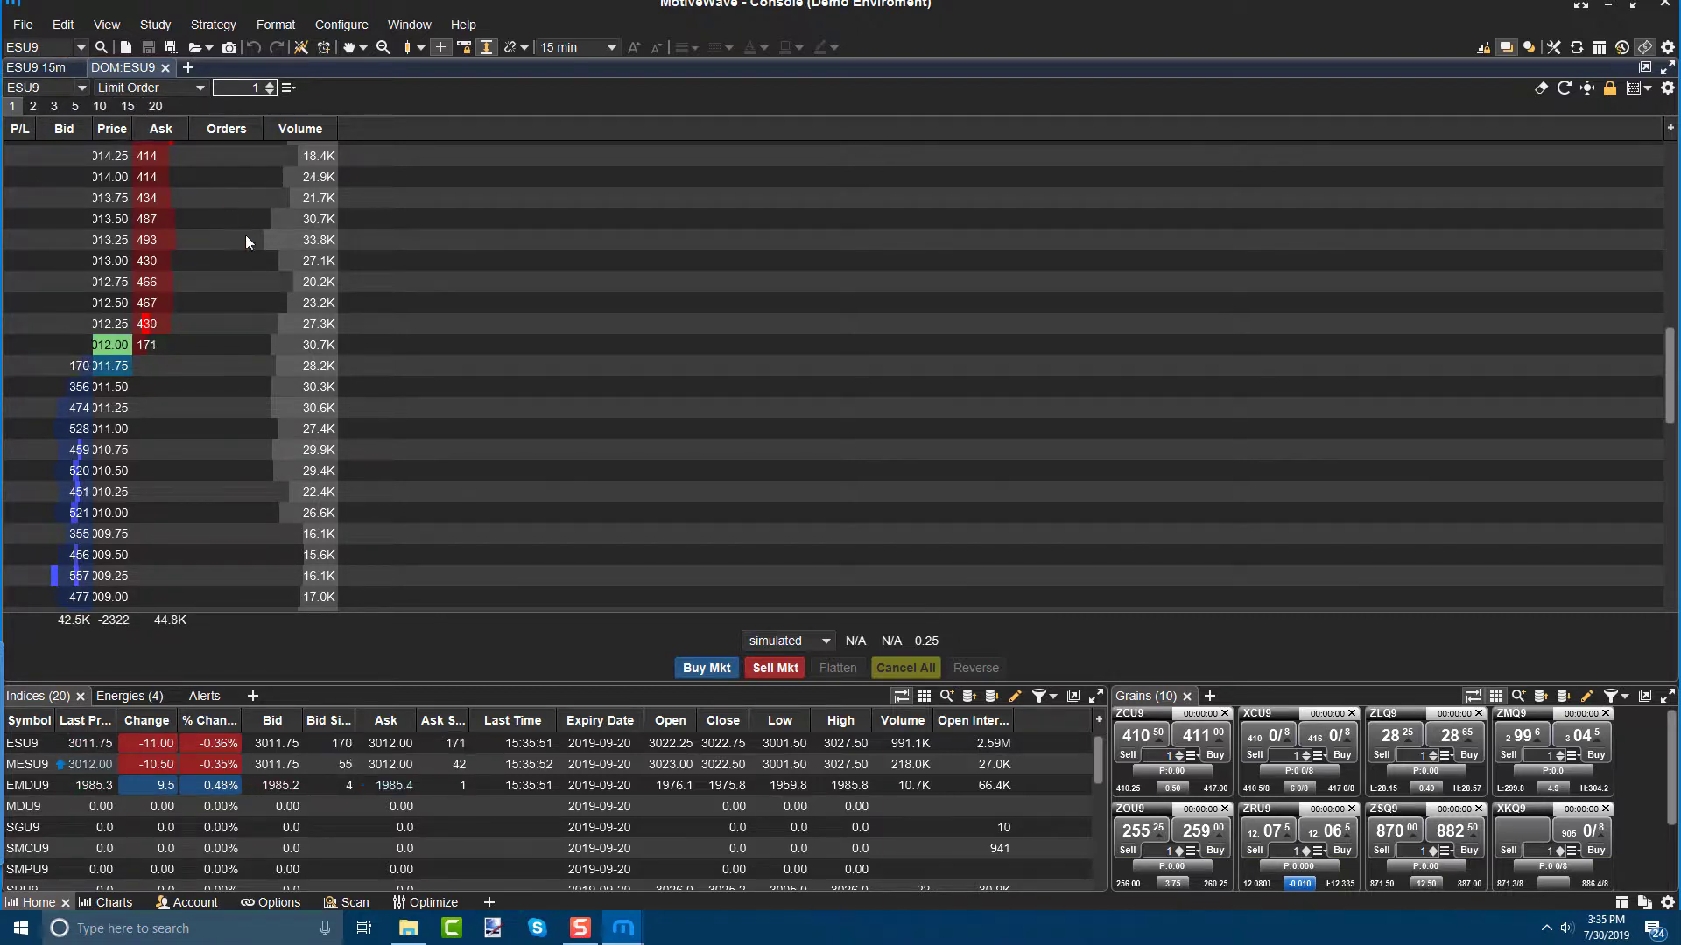
click(720, 670)
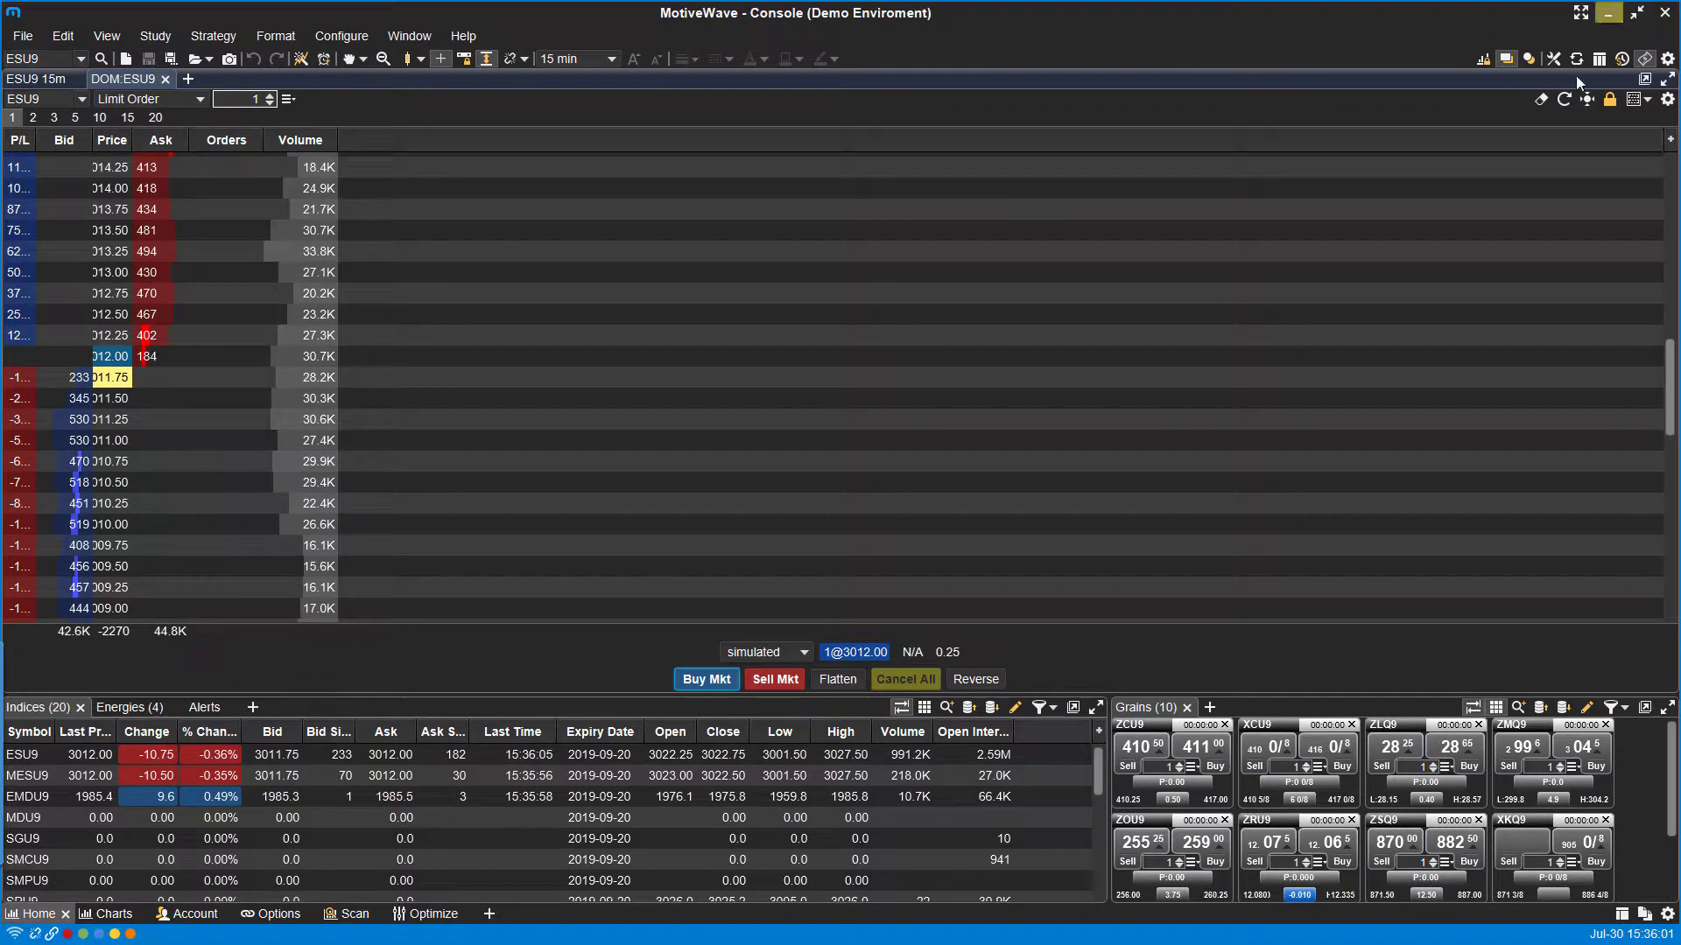
click(1633, 5)
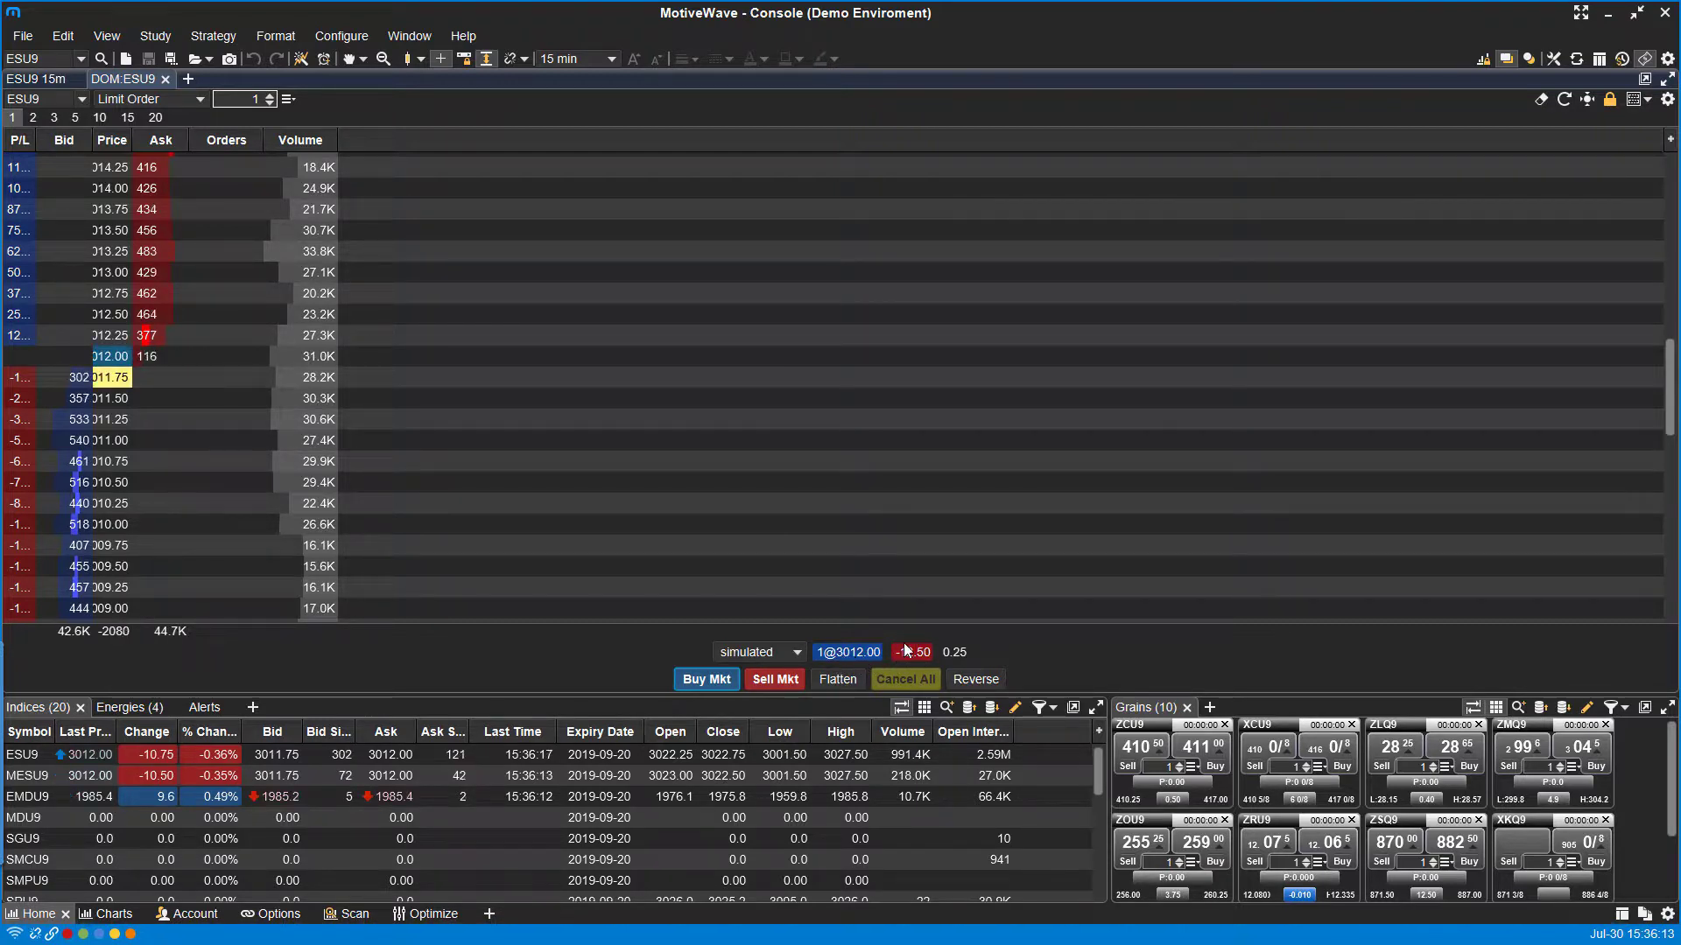
Reverse the ESU9 long into a one-contract short at 3011.50, confirming the Reverse Position prompt
click(965, 682)
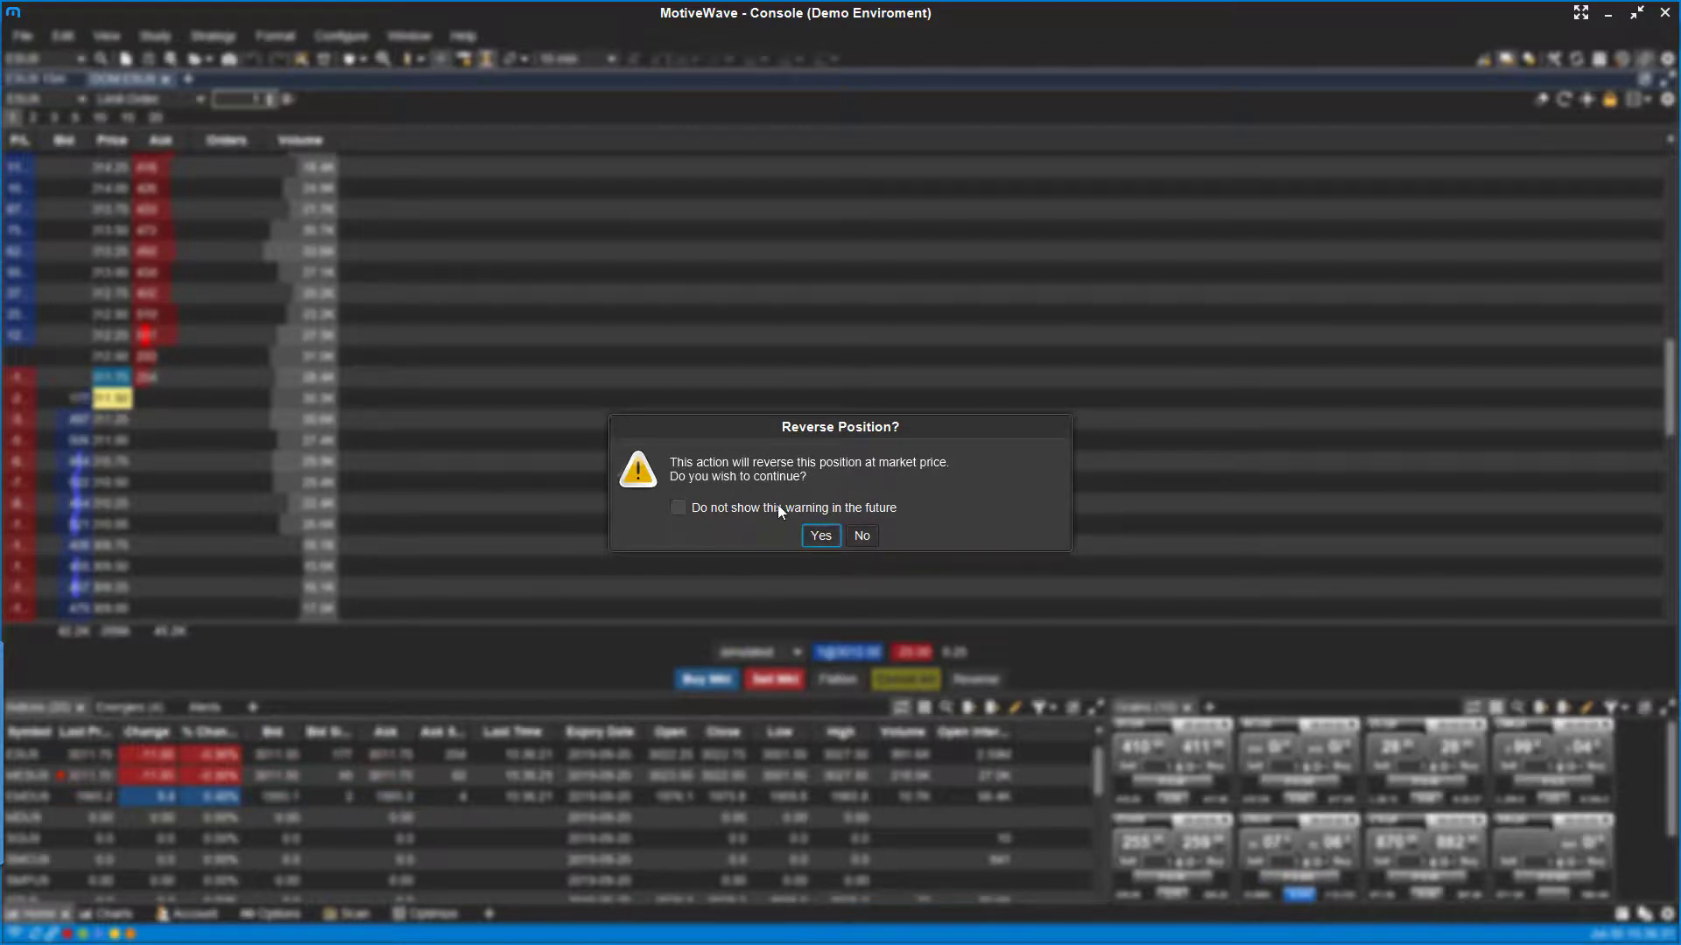
click(812, 536)
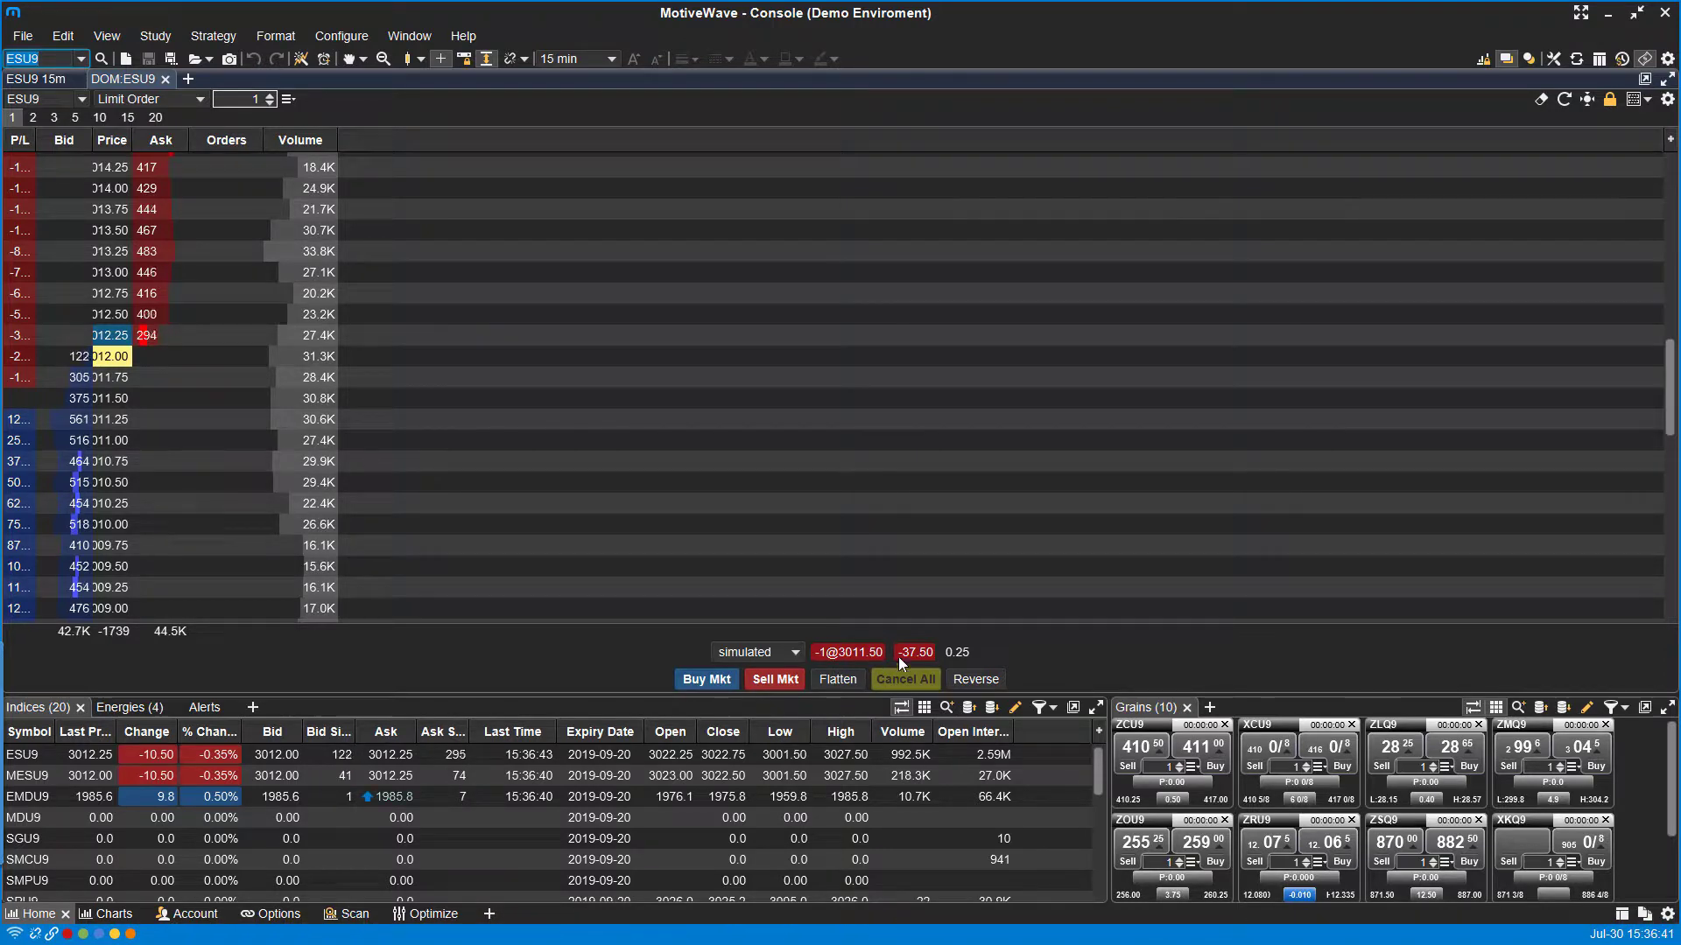
Flatten the ESU9 short and confirm, leaving position and P/L at N/A
click(856, 680)
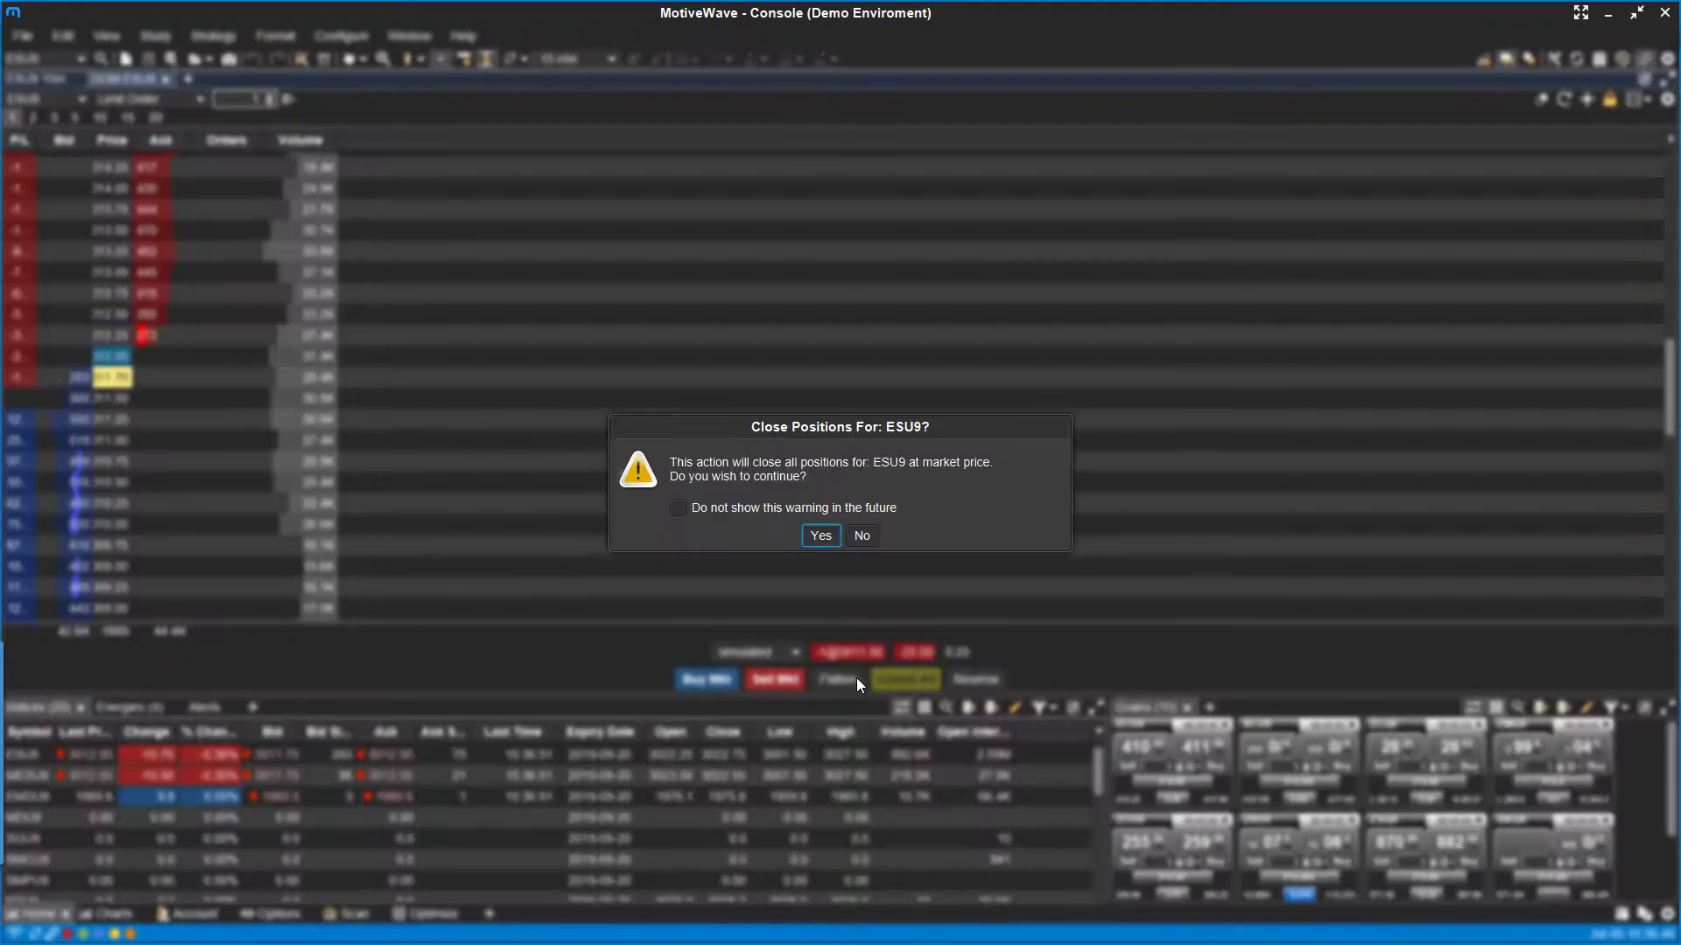
click(823, 547)
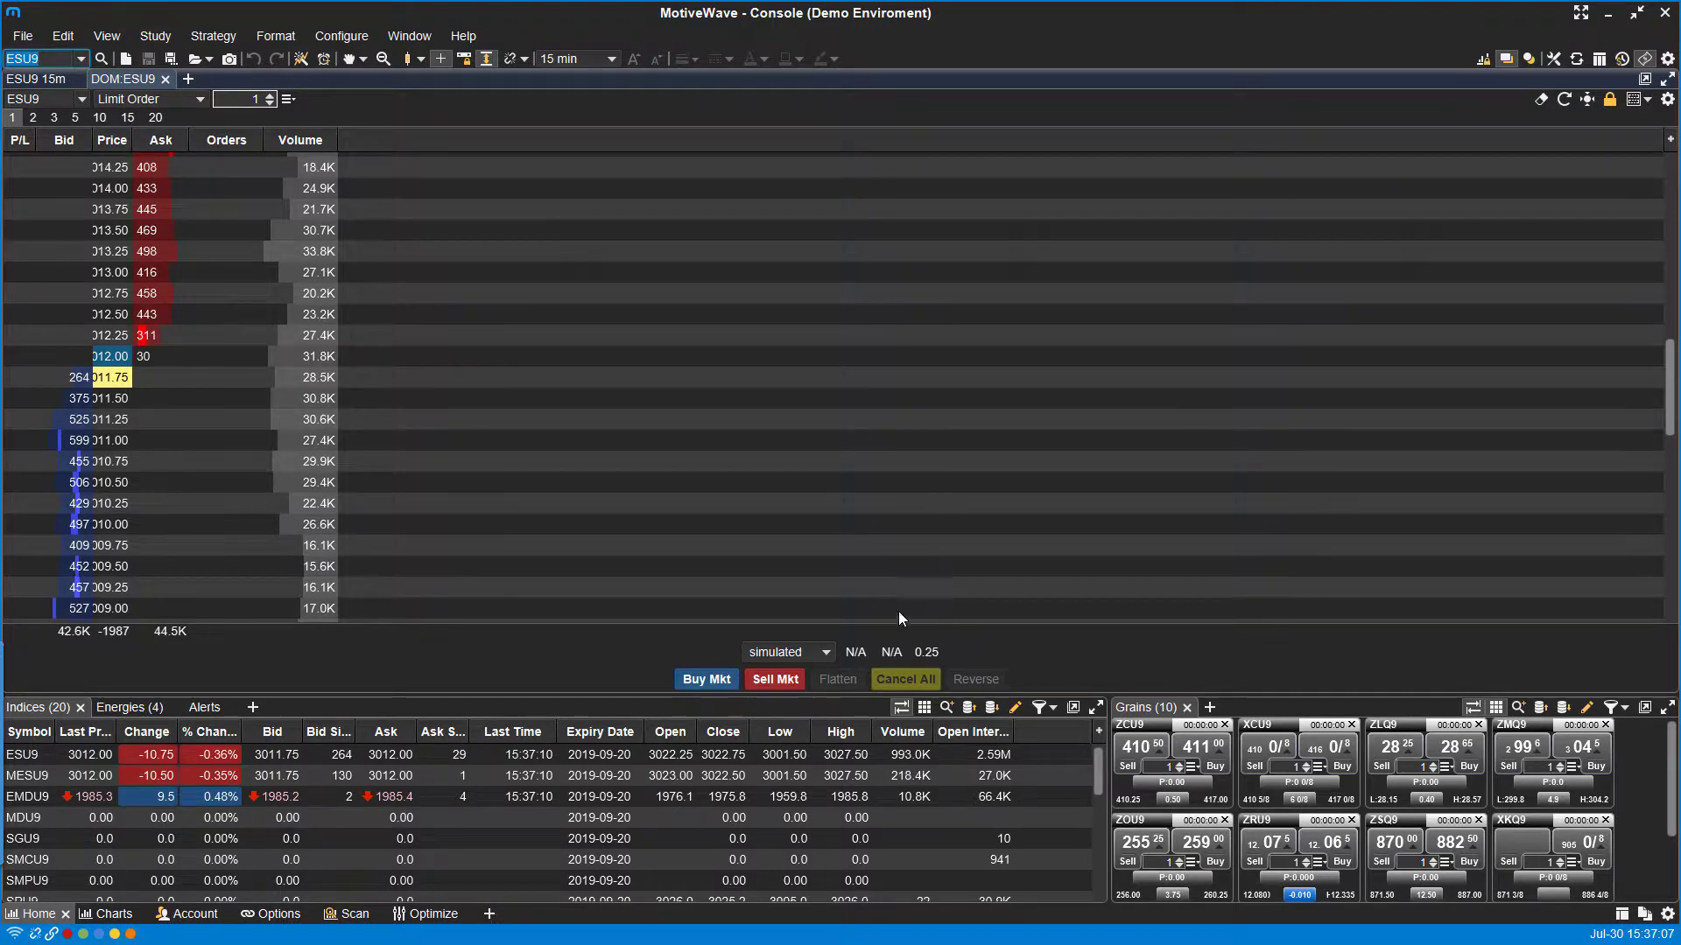
Check the trading account dropdown several times, keeping the simulated account selected
click(771, 652)
click(761, 674)
click(814, 653)
click(809, 653)
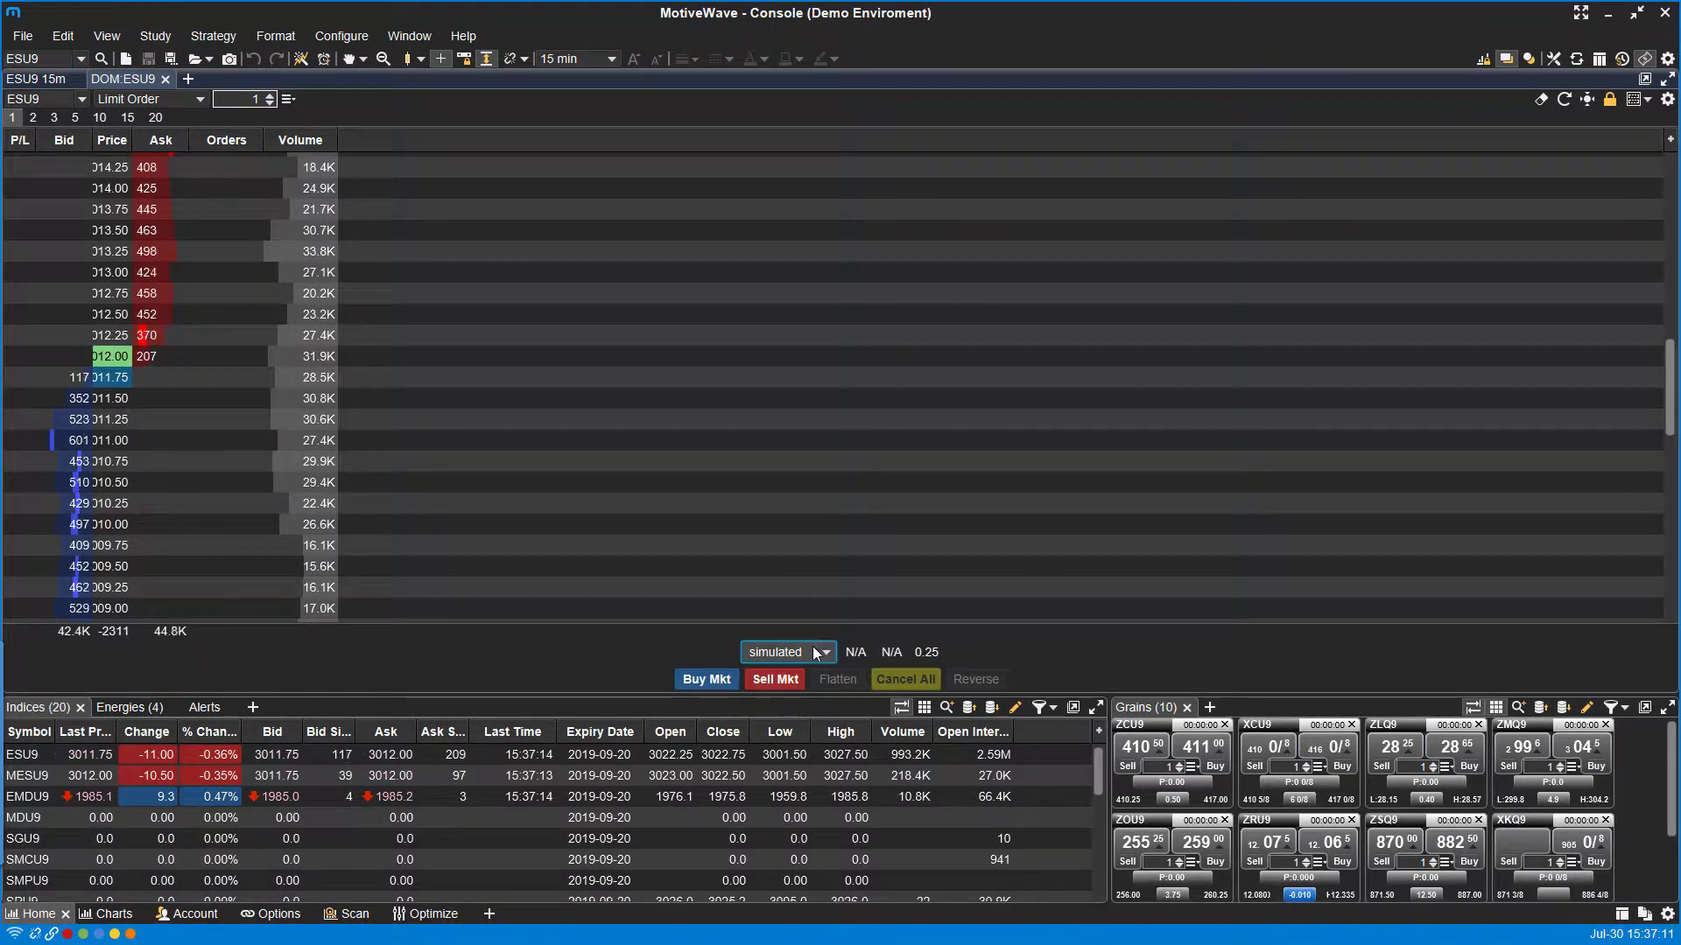
click(808, 652)
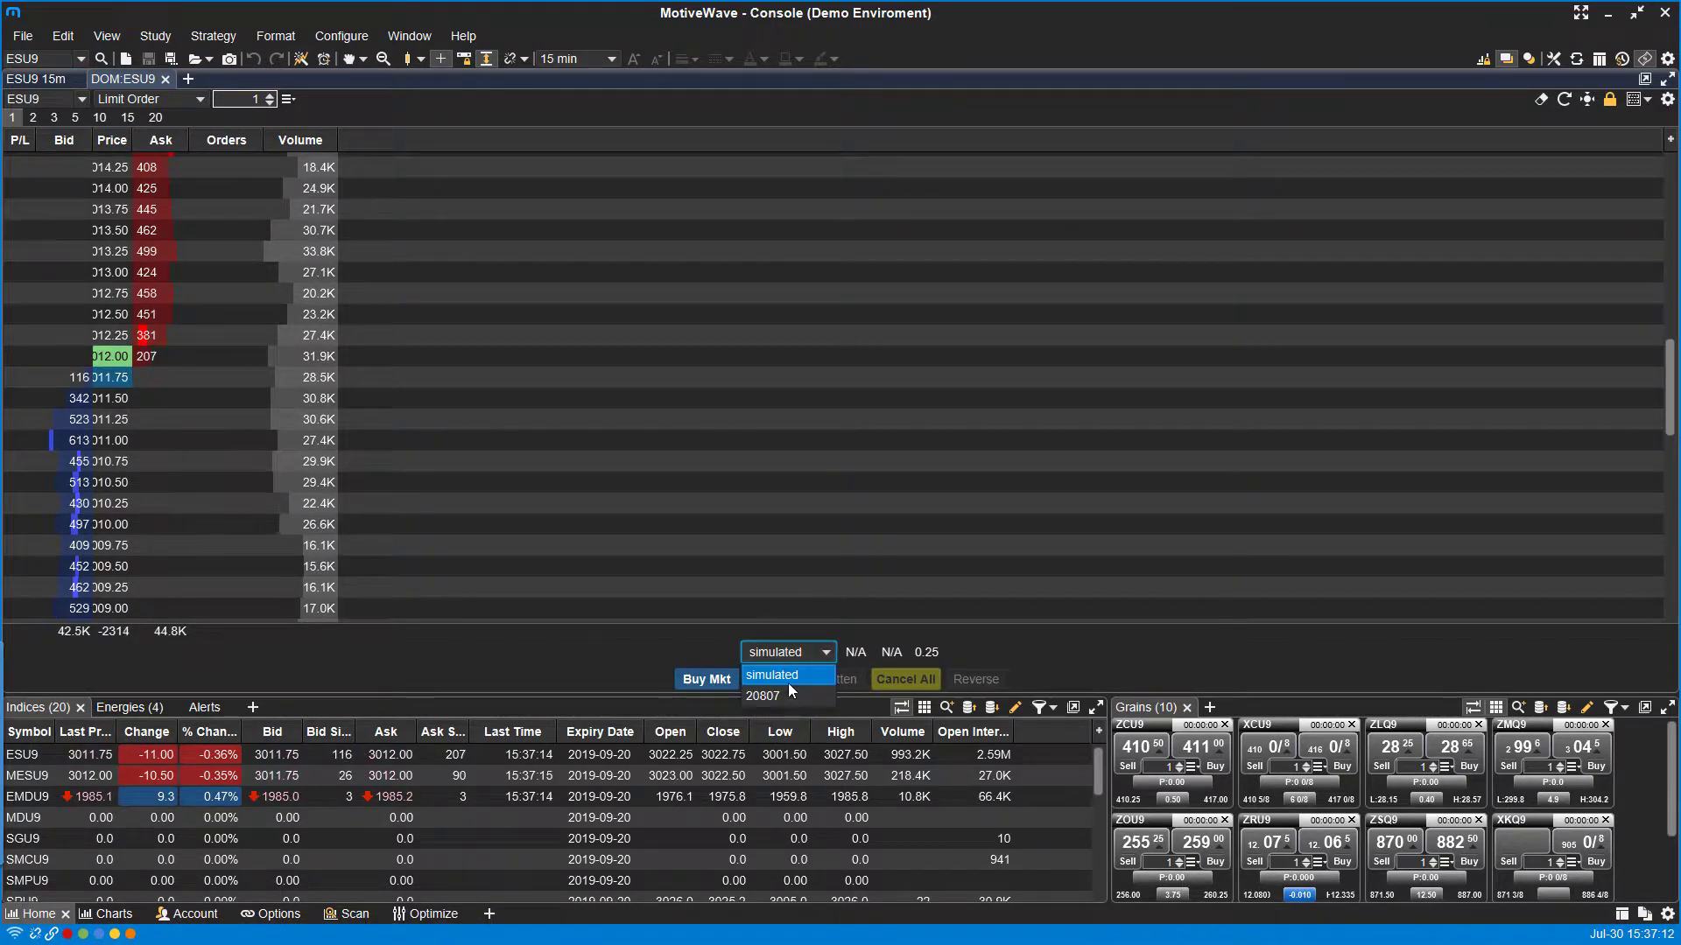
click(544, 664)
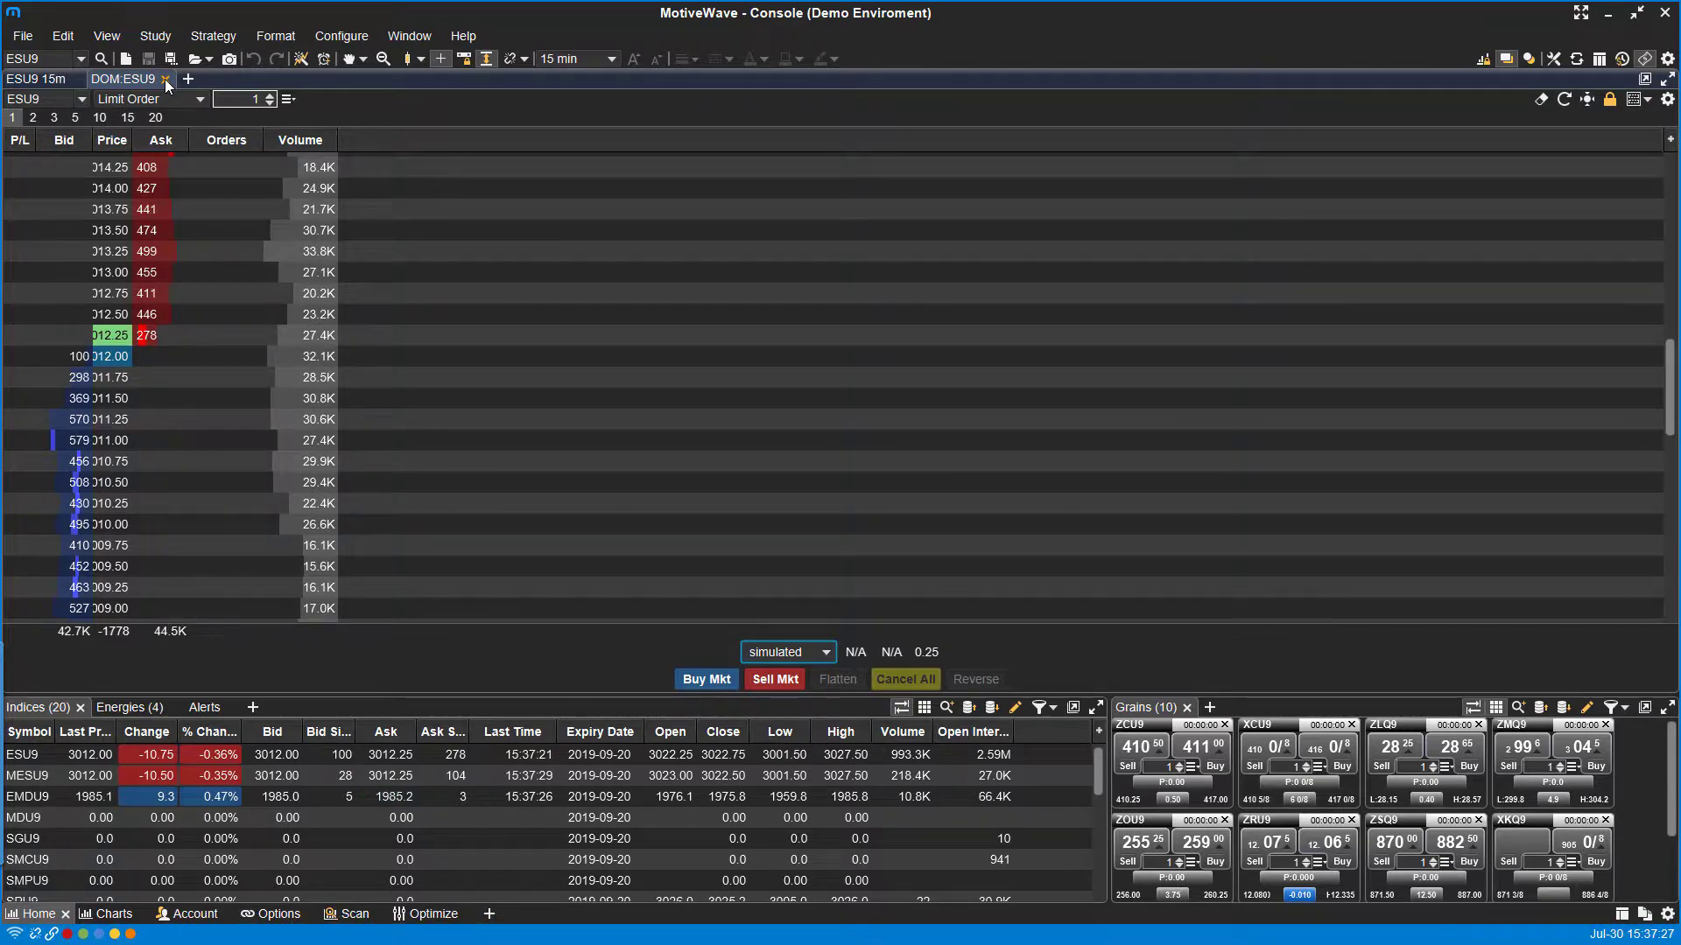
Close the DOM:ESU9 tab and browse the list of panel types to add
click(165, 78)
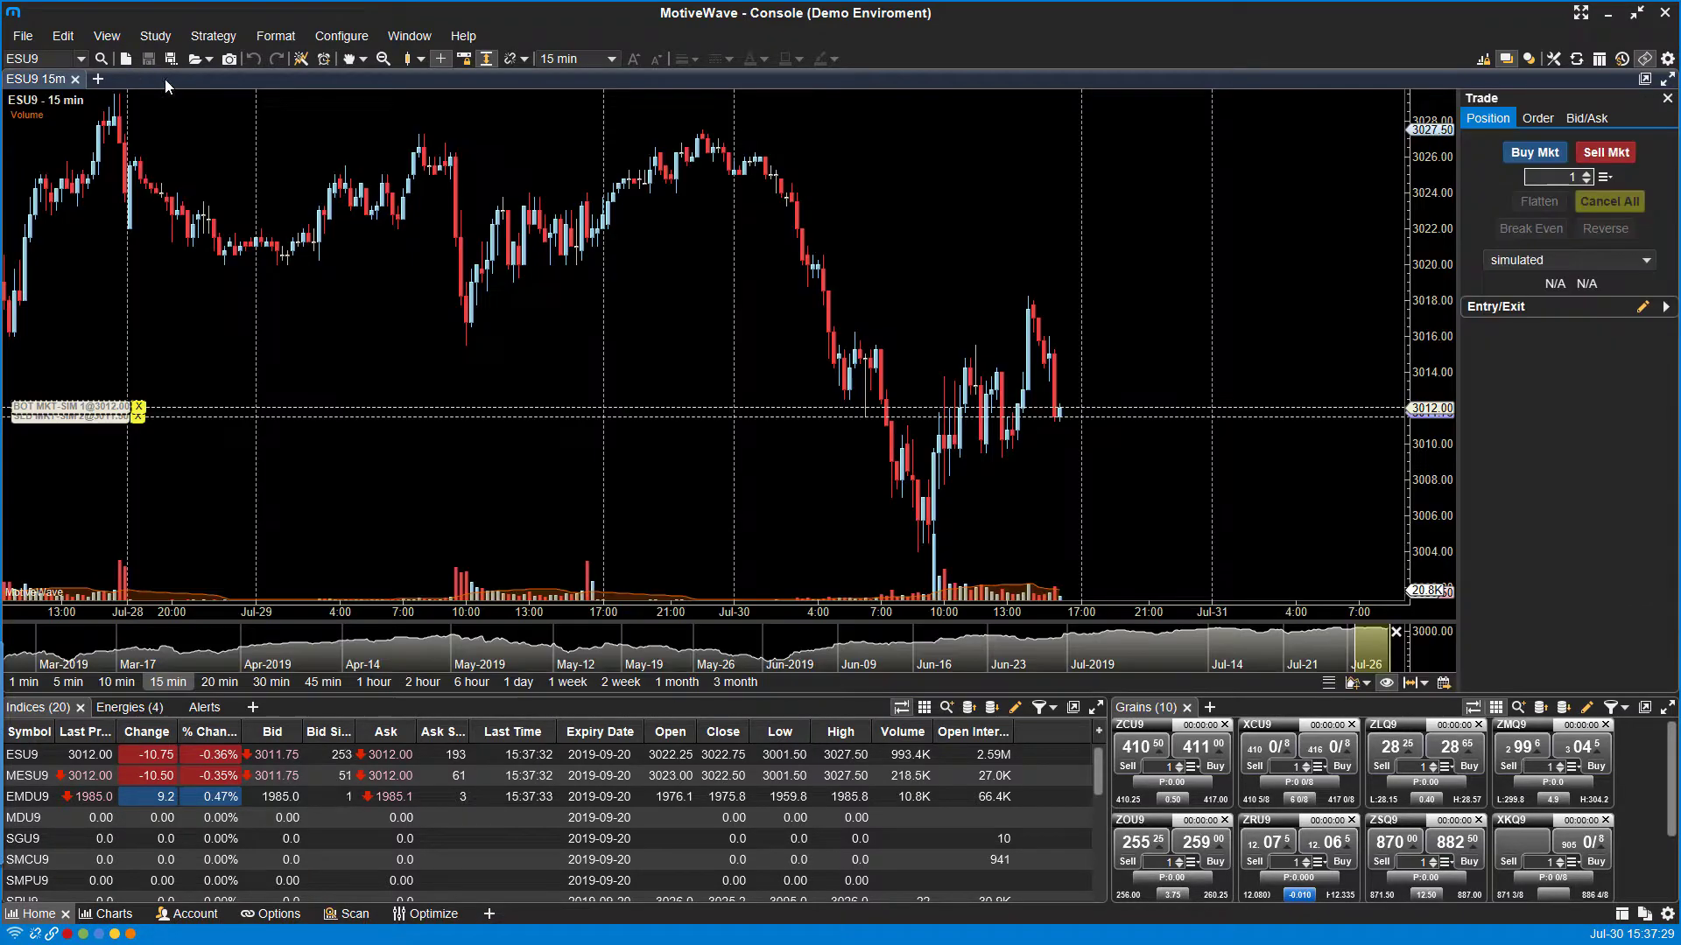
click(99, 79)
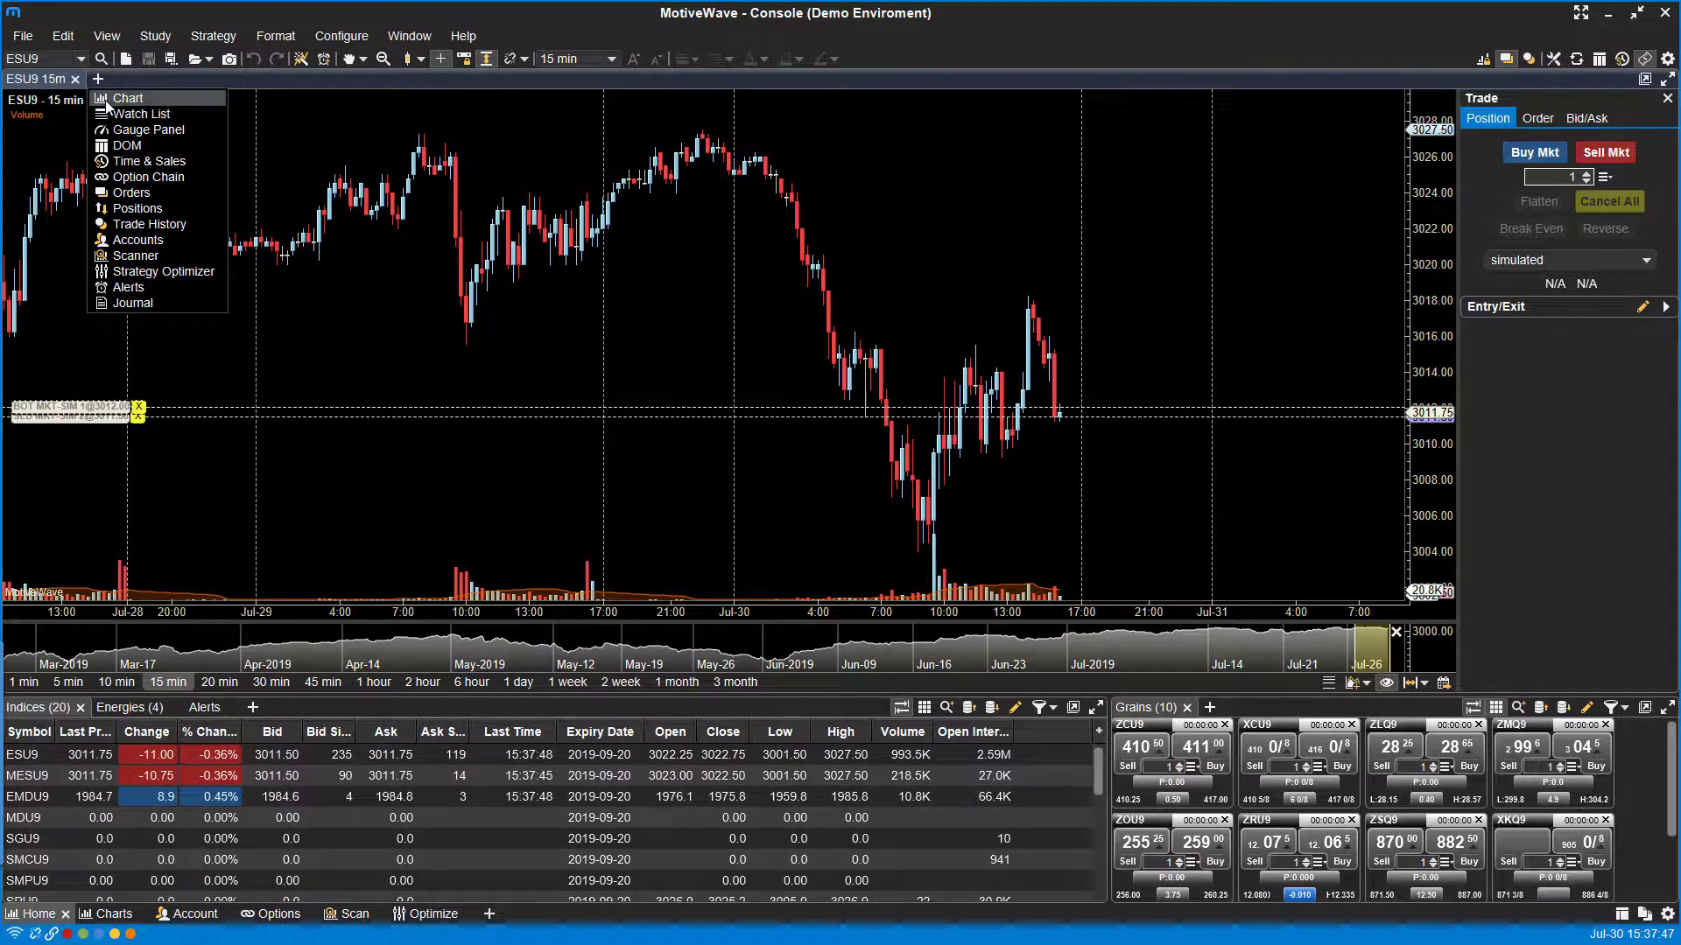
key(Down)
key(Down)
key(Down)
key(Down)
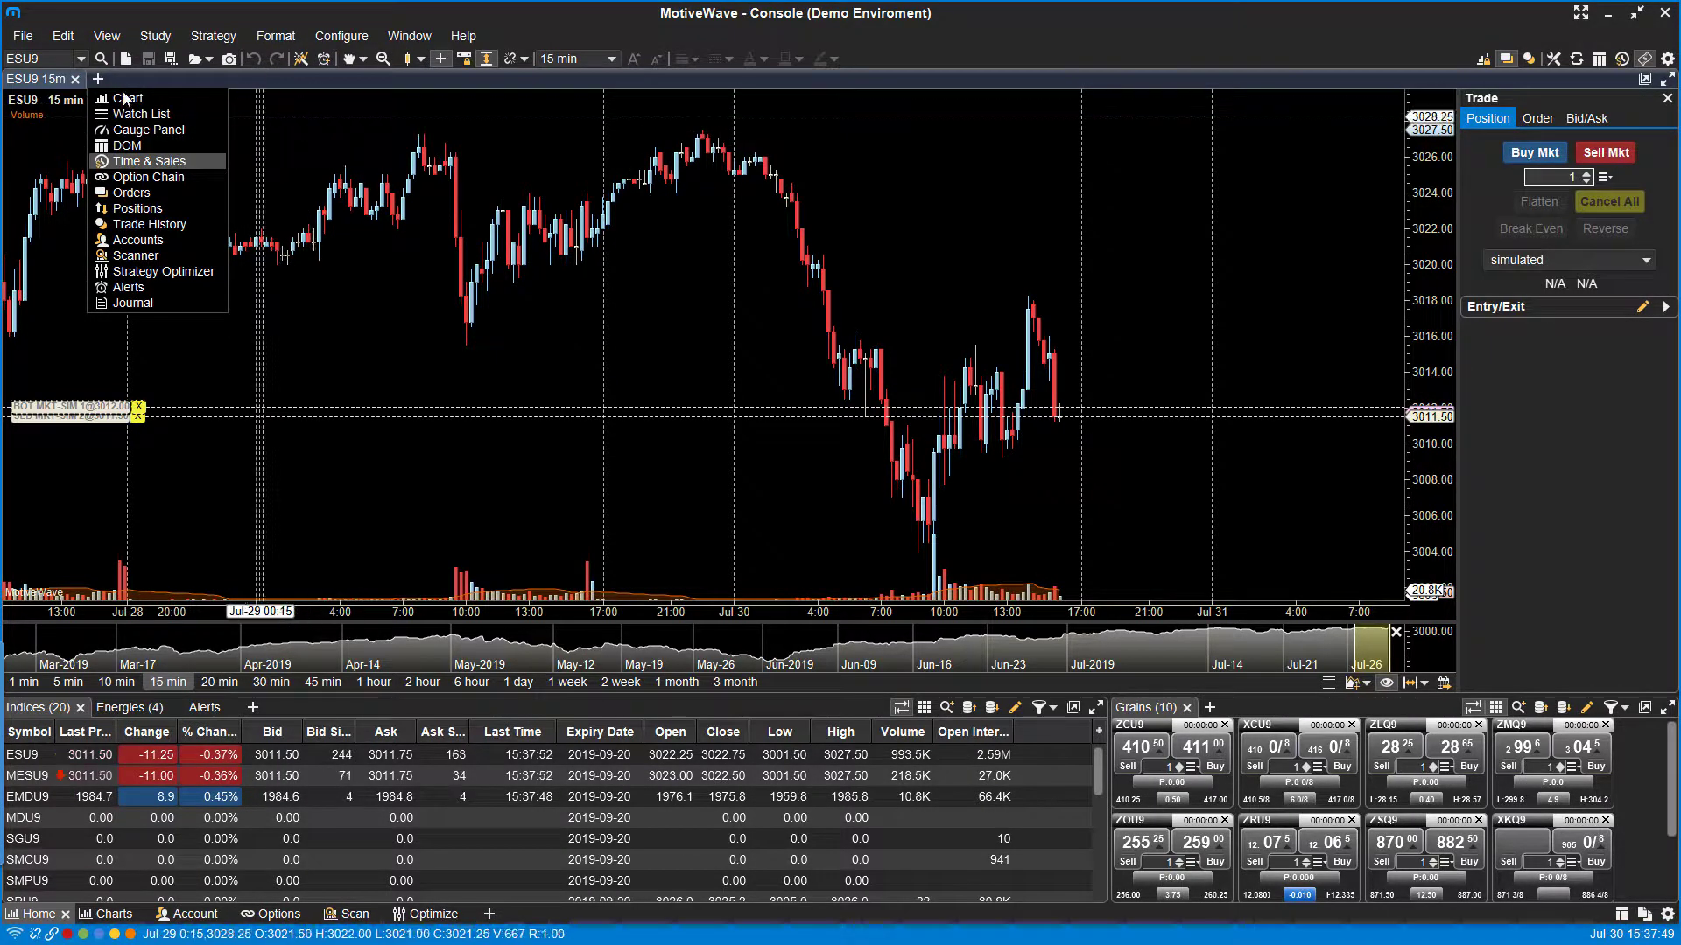
key(Up)
key(Up)
key(Up)
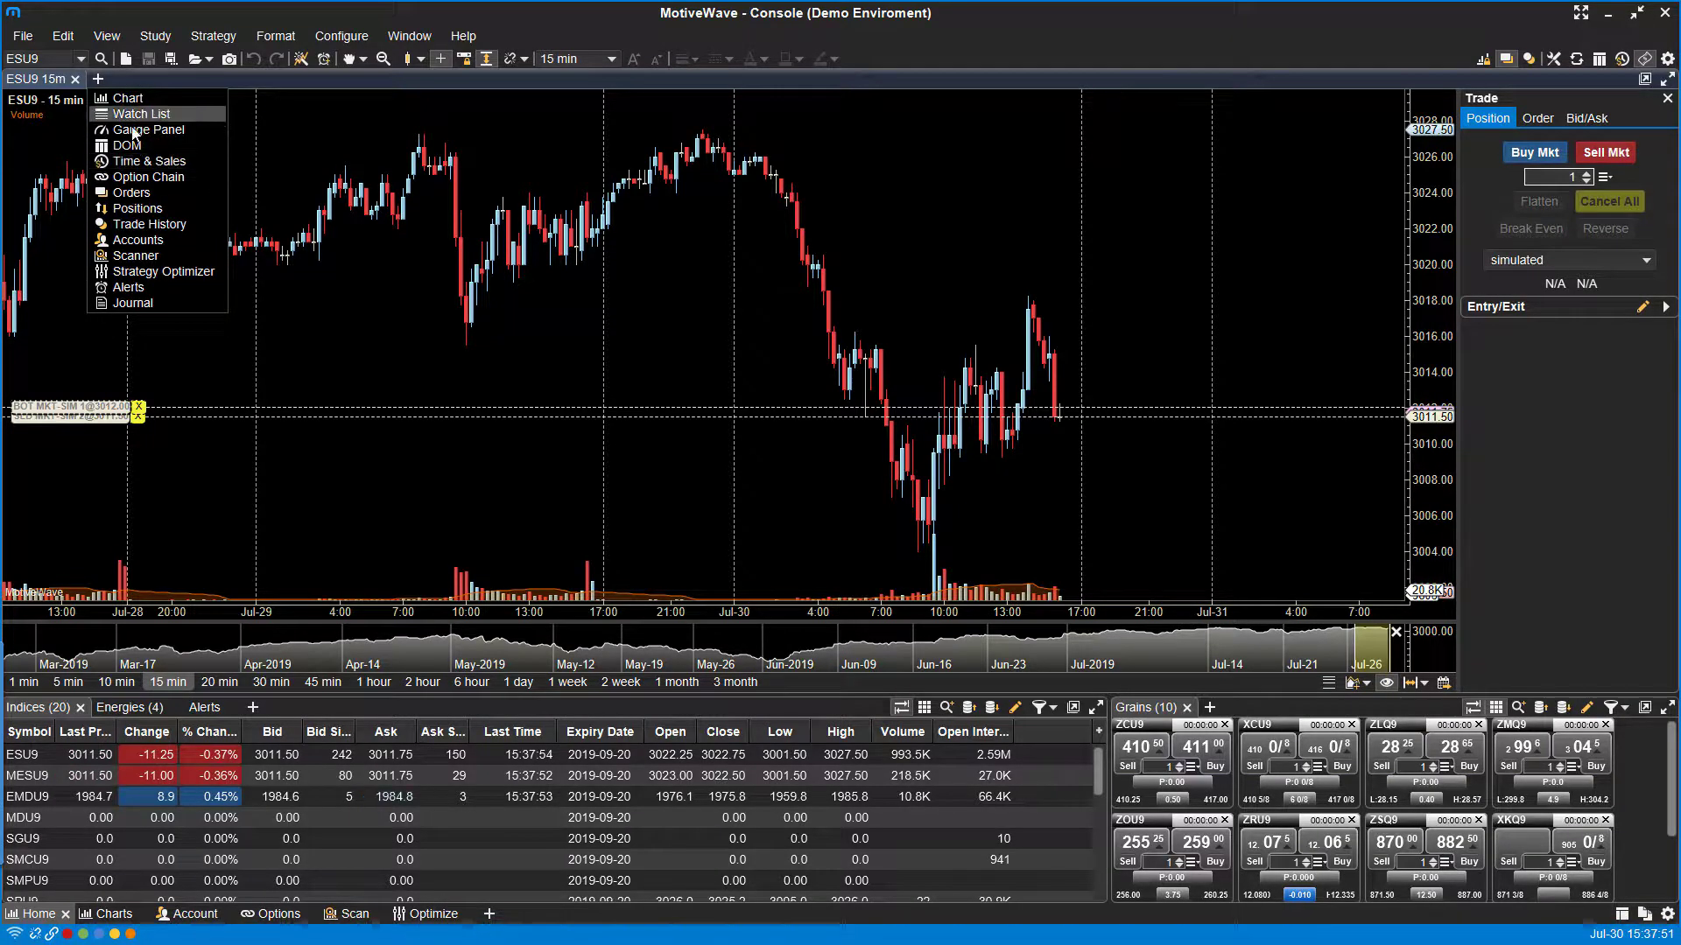
Add the Orders panel, close the 15m chart, and widen Remaining and Lmt Price under Filled (3)
click(171, 189)
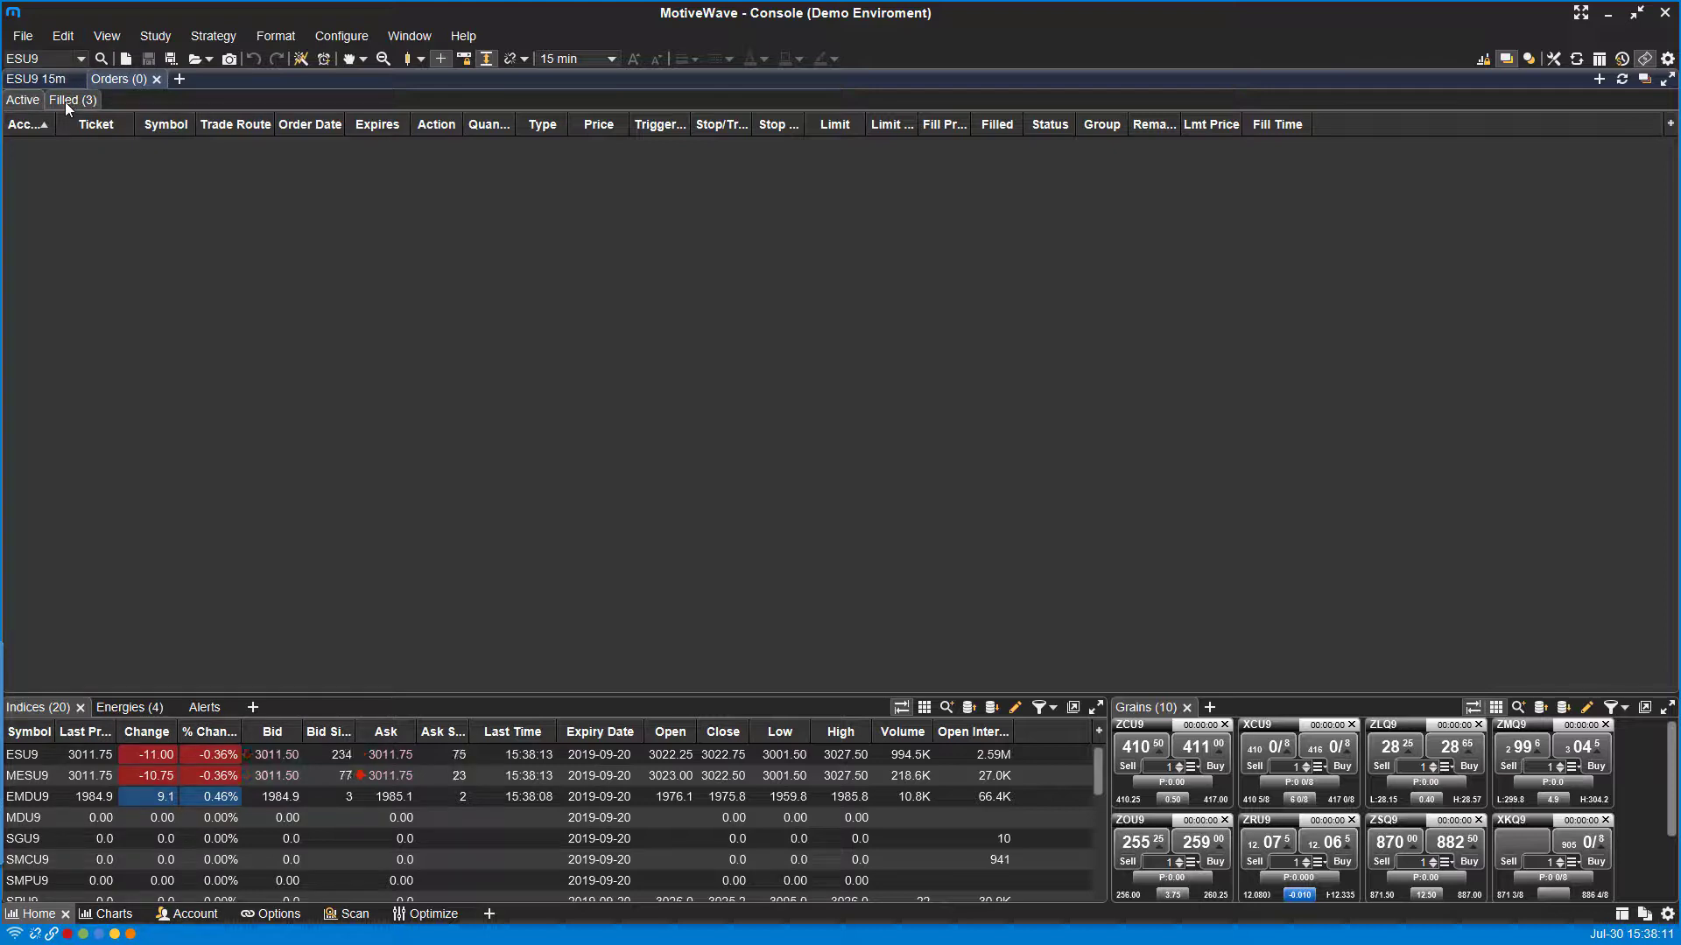
key(ctrl+w)
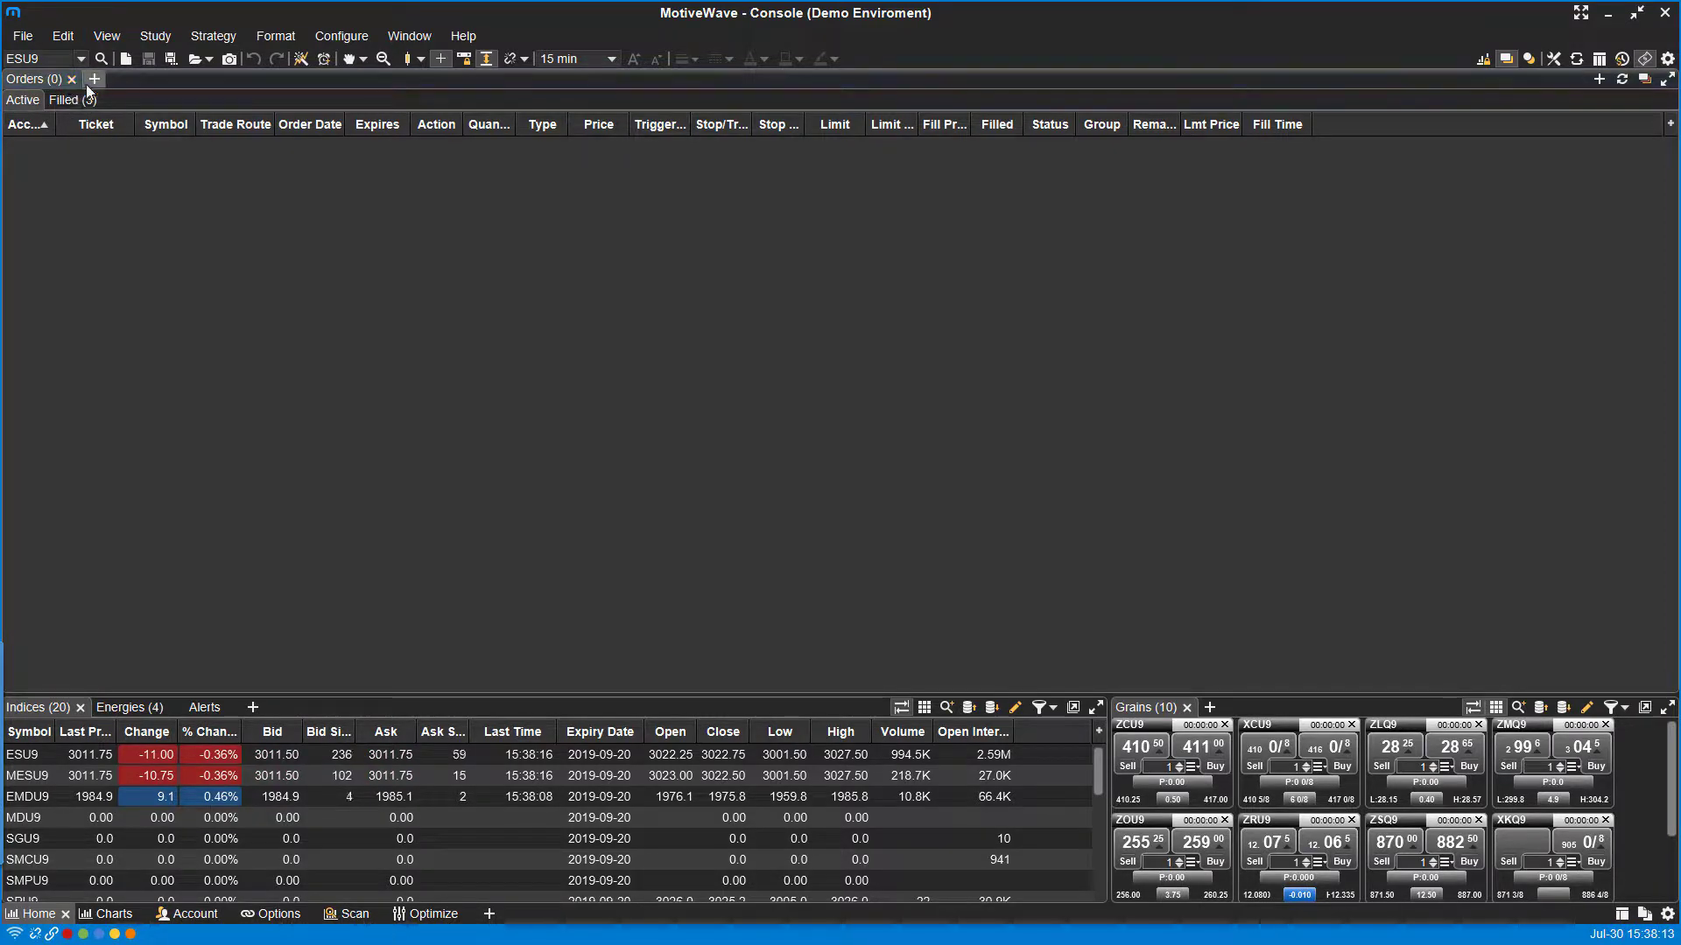
click(79, 103)
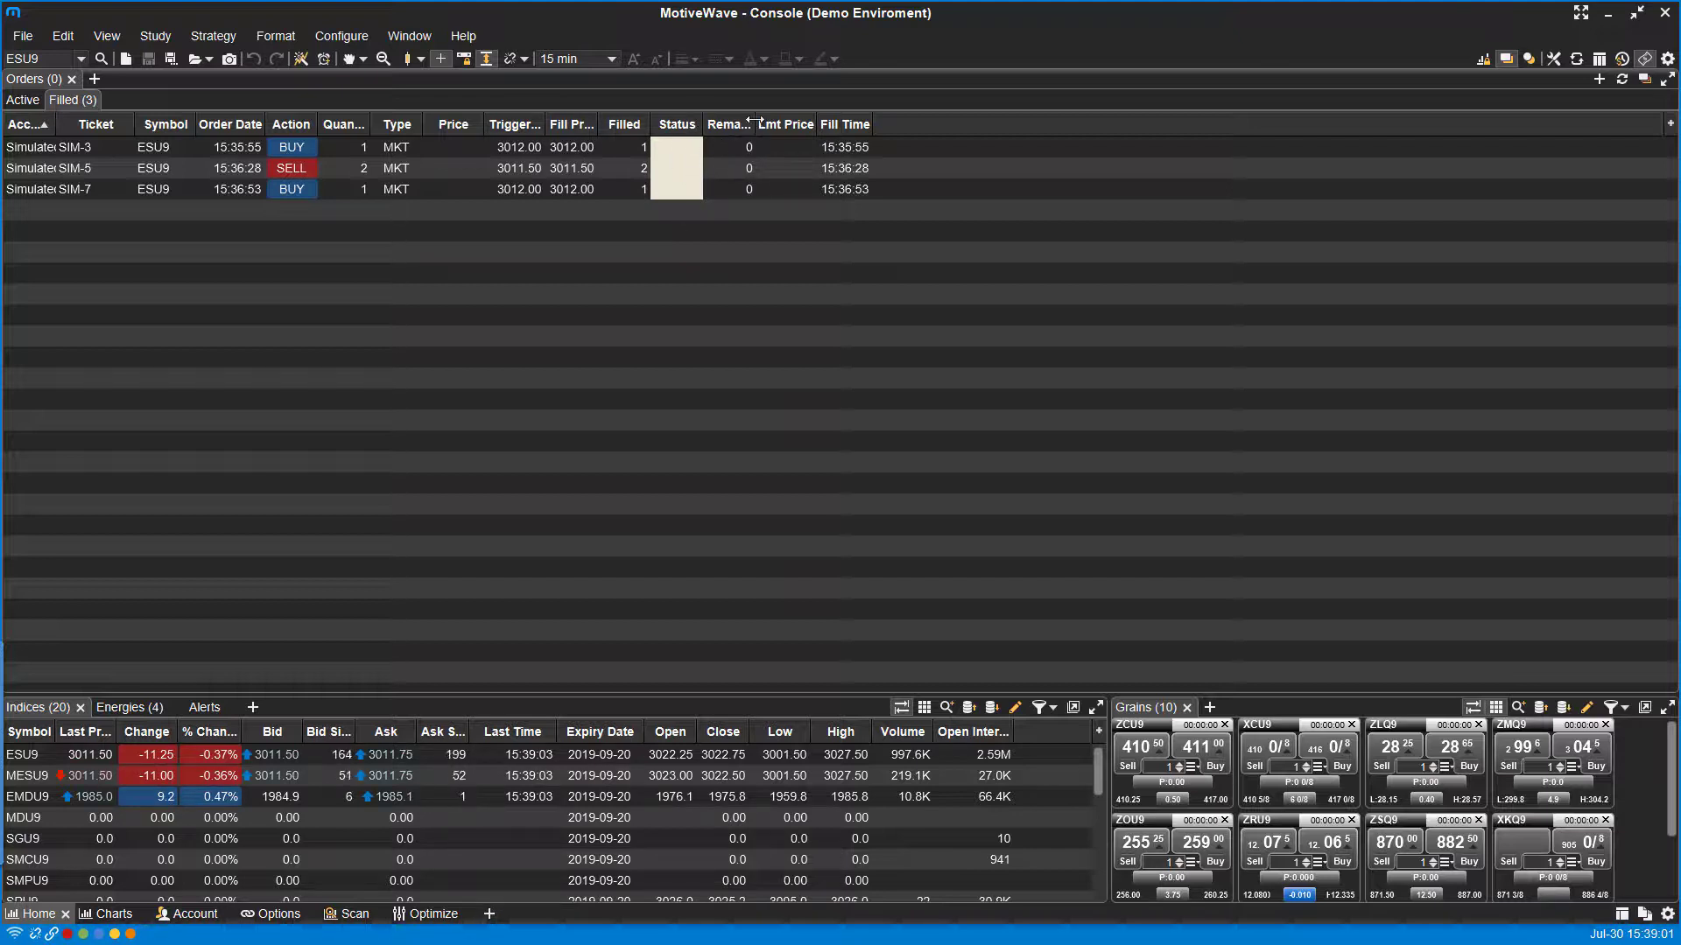
drag(756, 124, 883, 124)
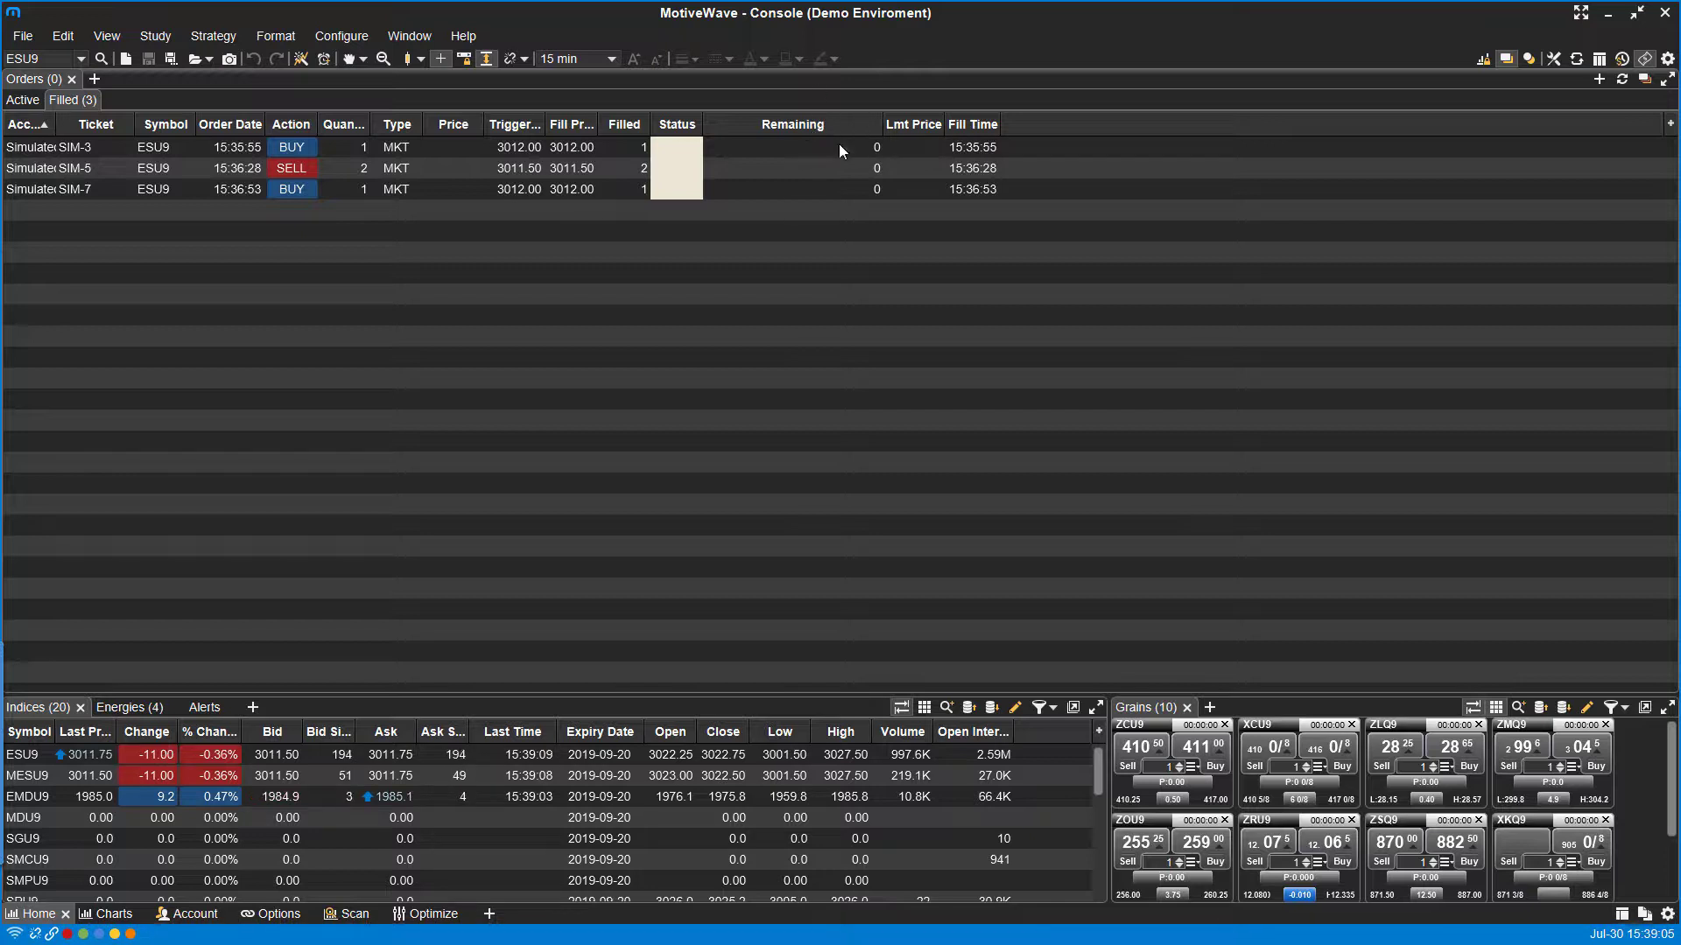
drag(944, 130, 996, 131)
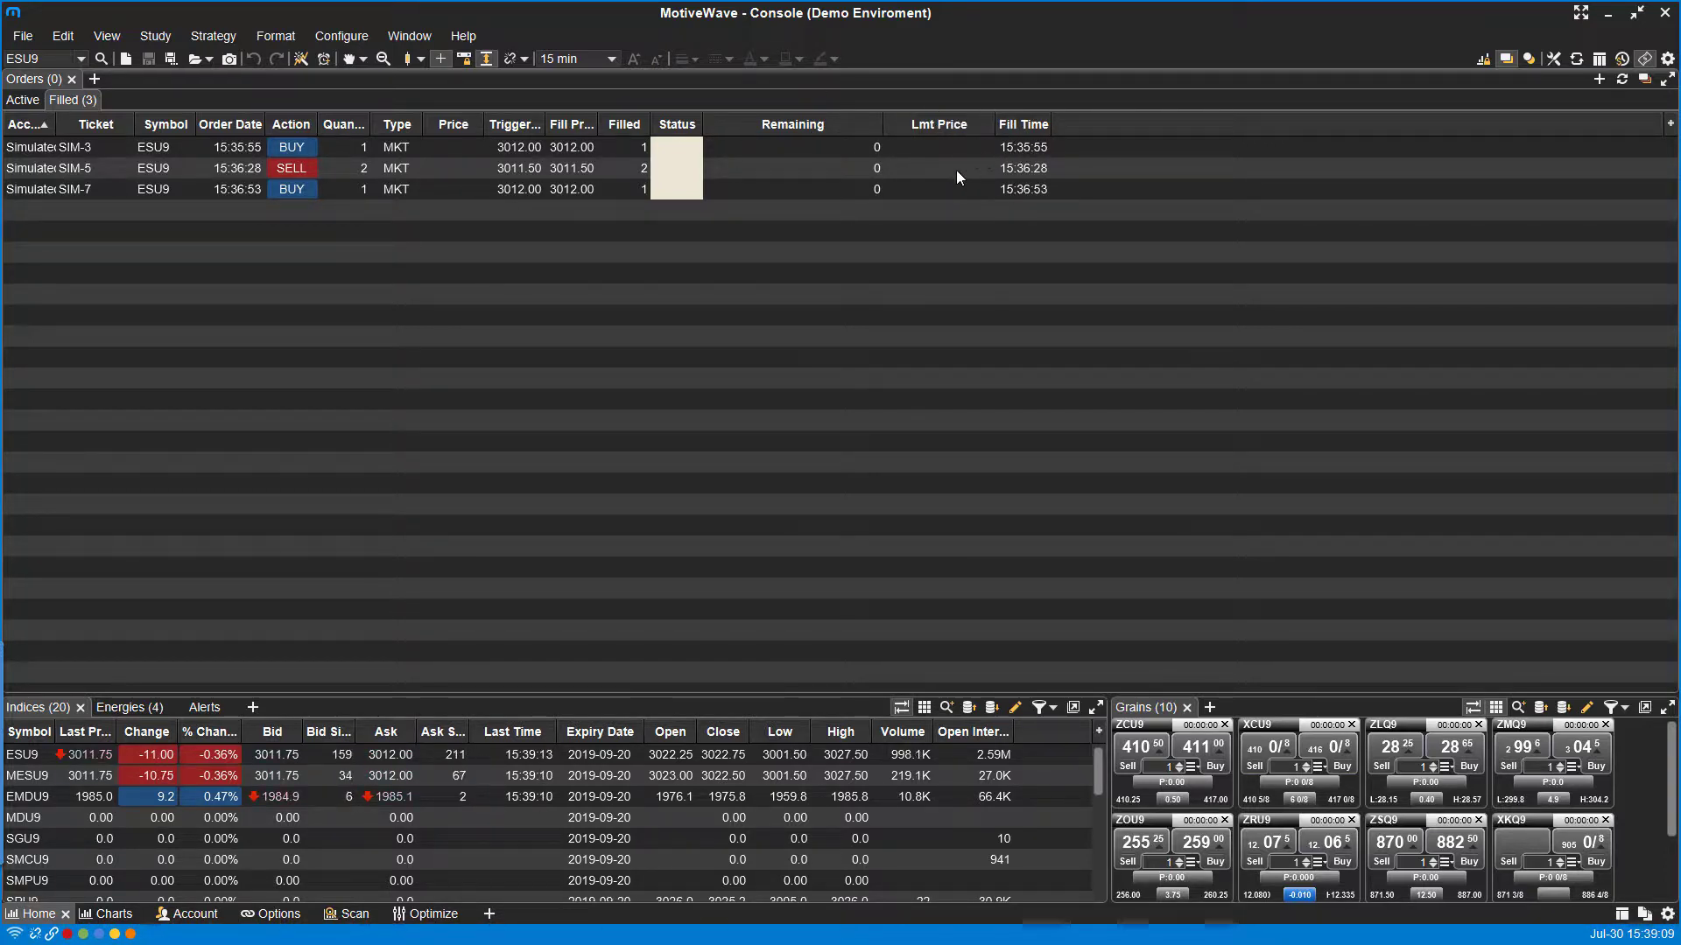
Add a new ESU9 DOM panel beside Orders and click its Ask column, raising the DOM Locked prompt
click(26, 99)
click(97, 81)
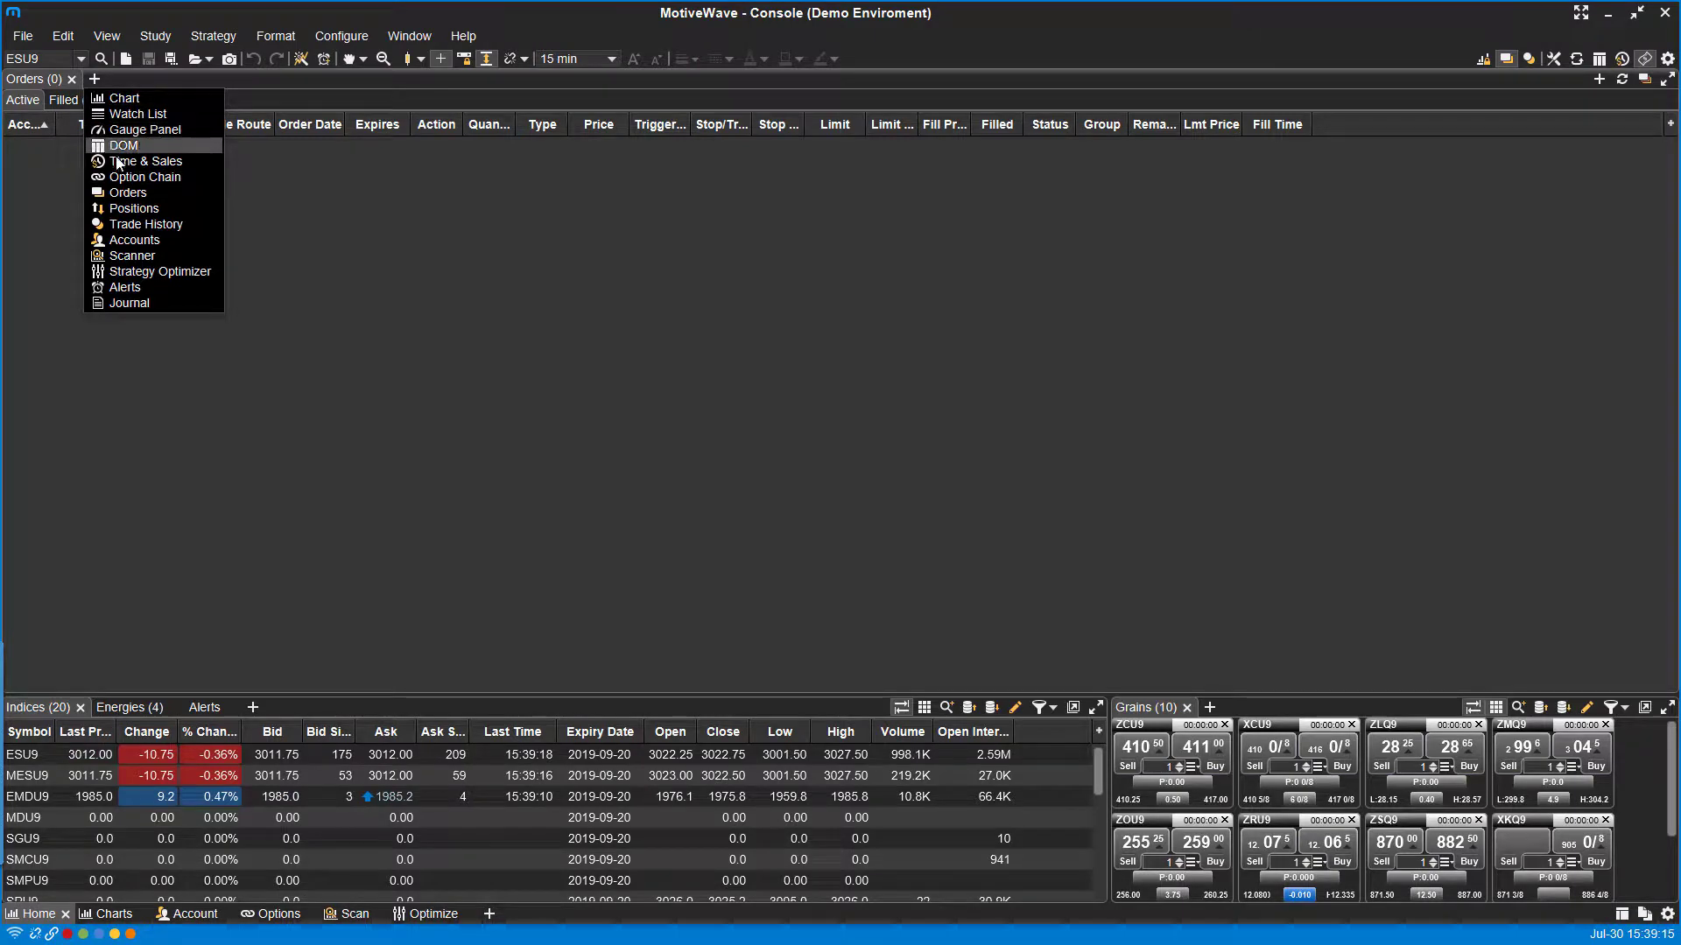
click(123, 147)
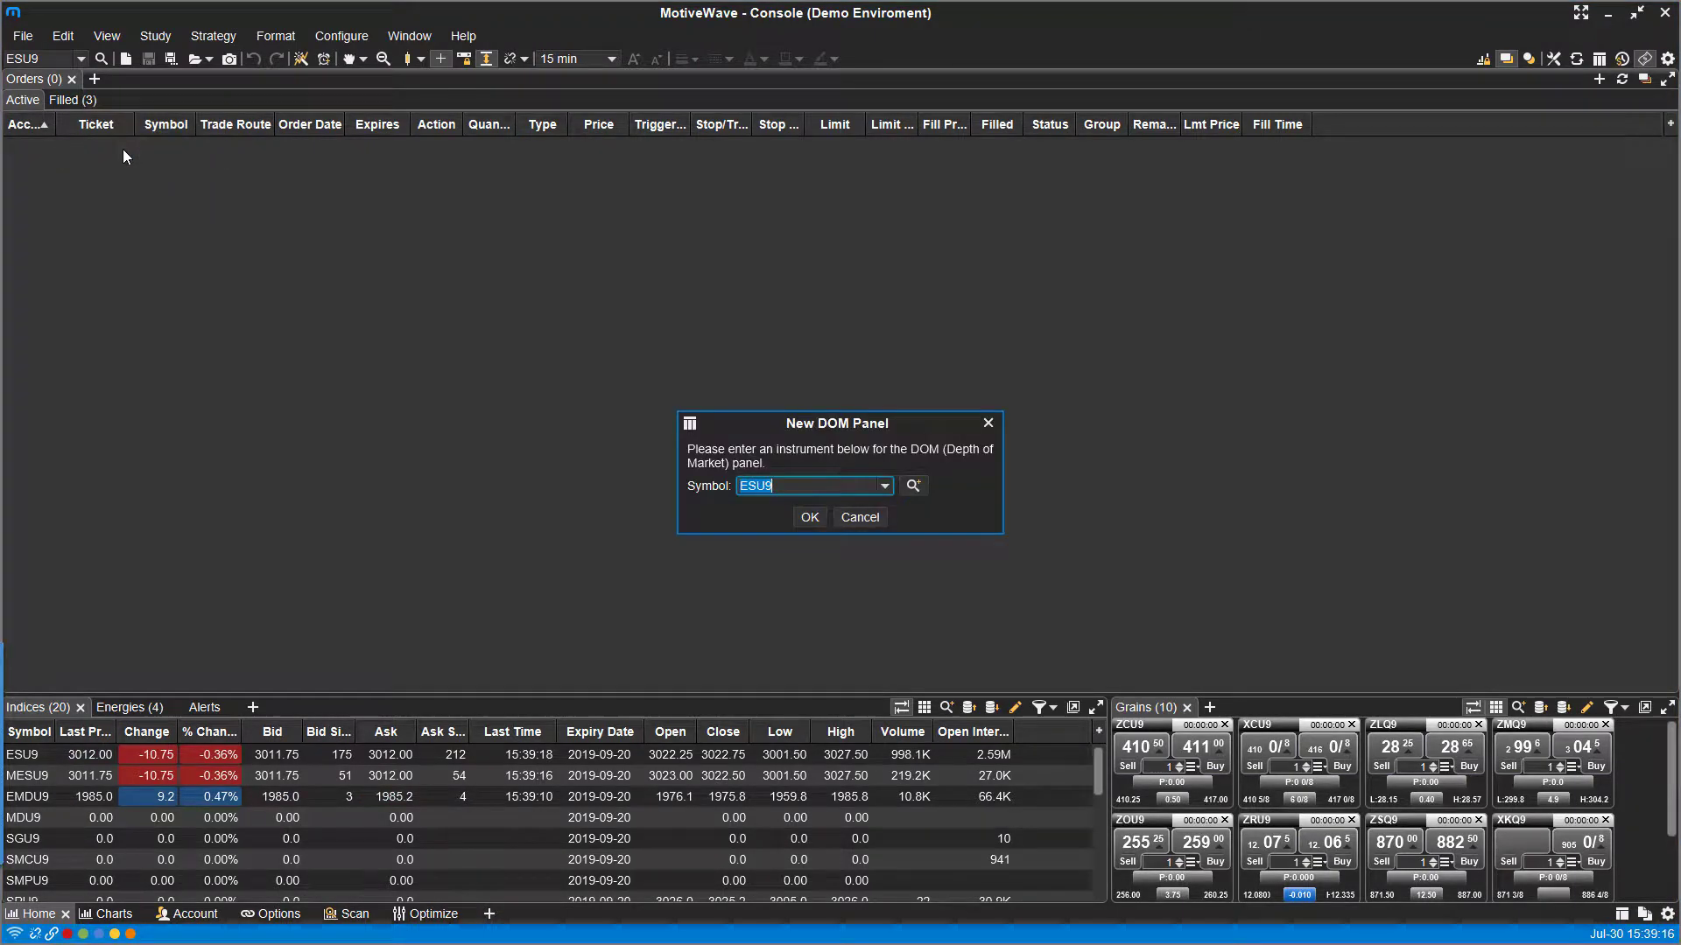
click(807, 519)
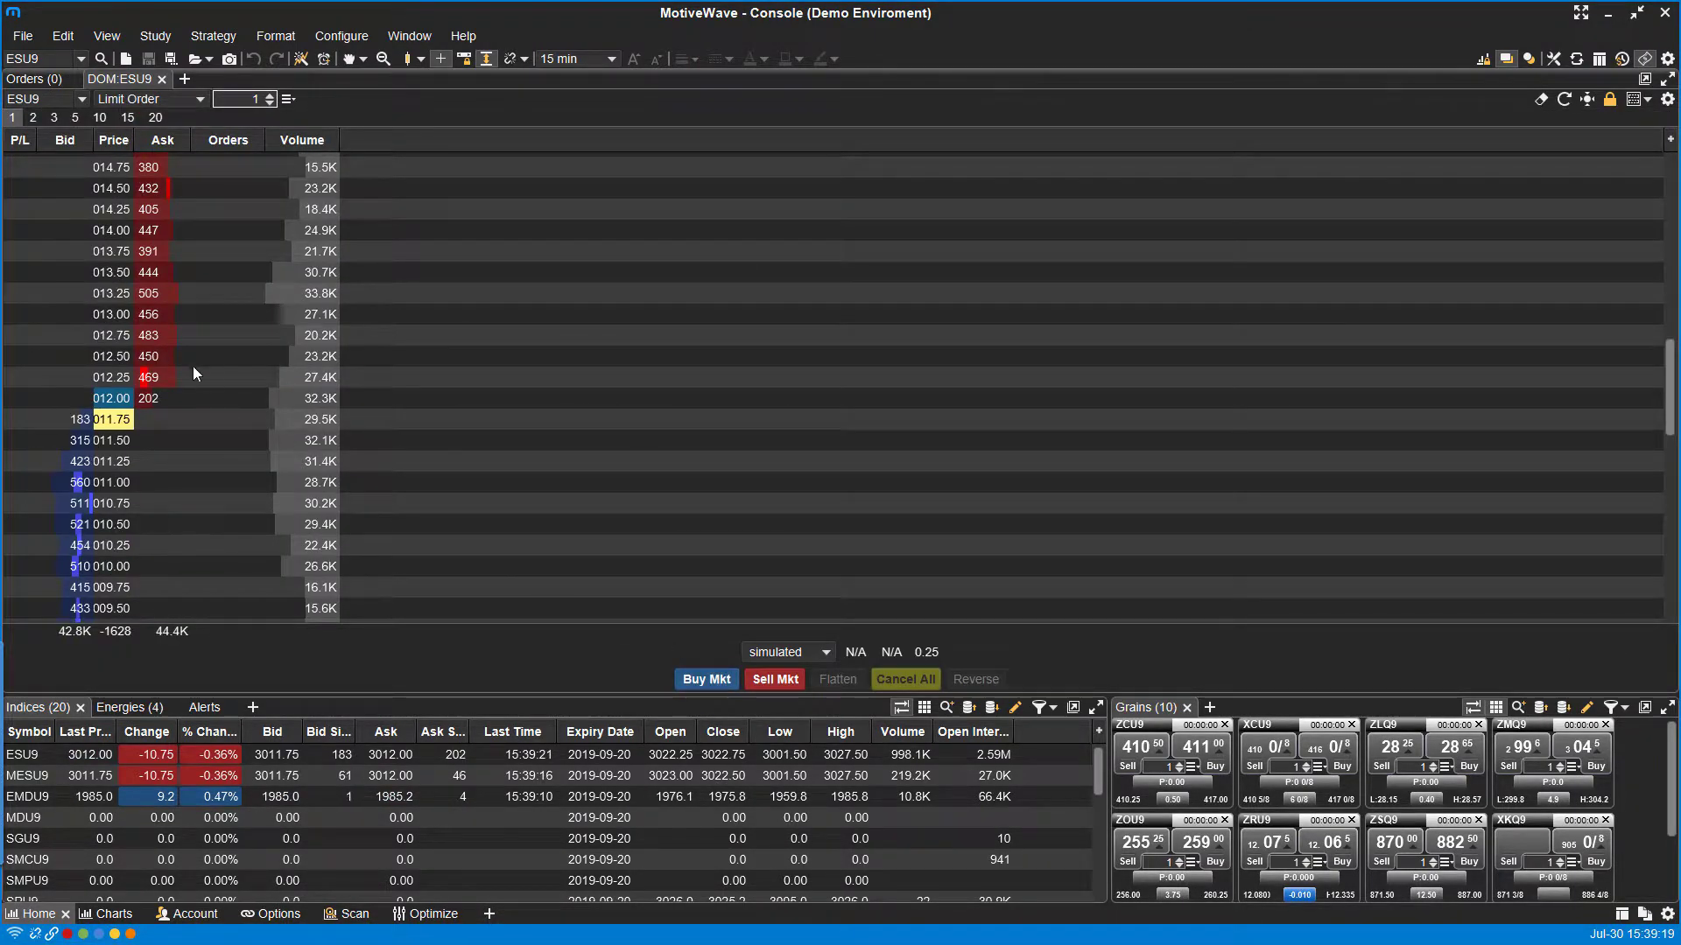
click(173, 267)
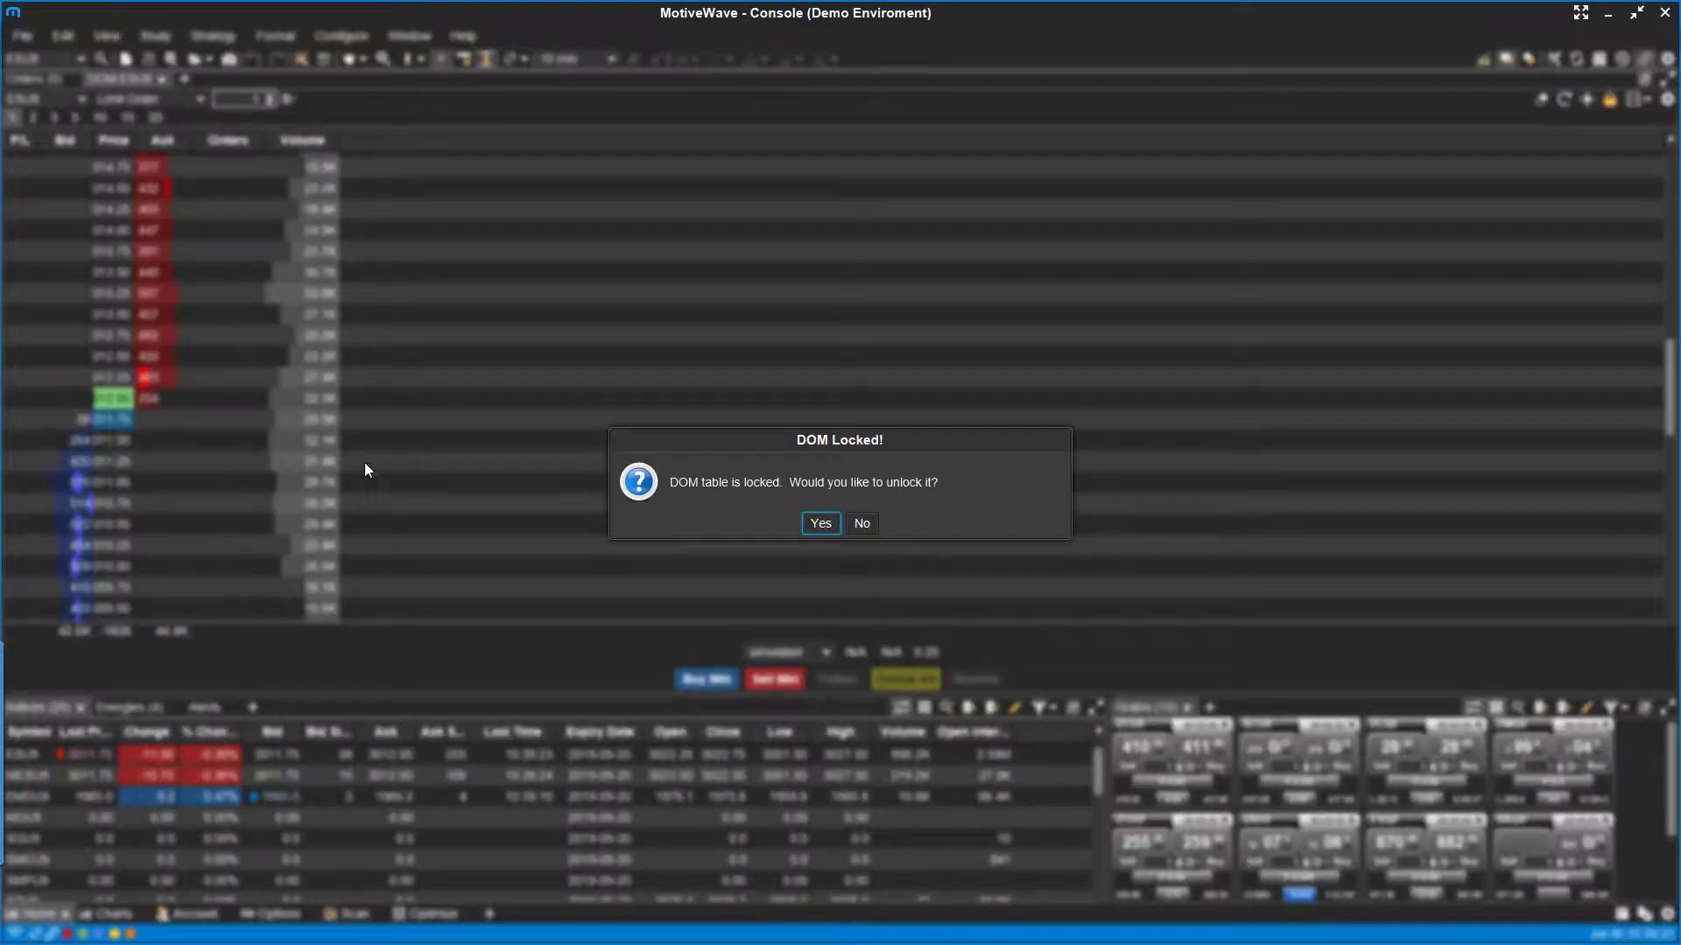
Unlock the ladder, place a one-lot ESU9 sell limit at 3013.50, and view it in Active orders
click(822, 524)
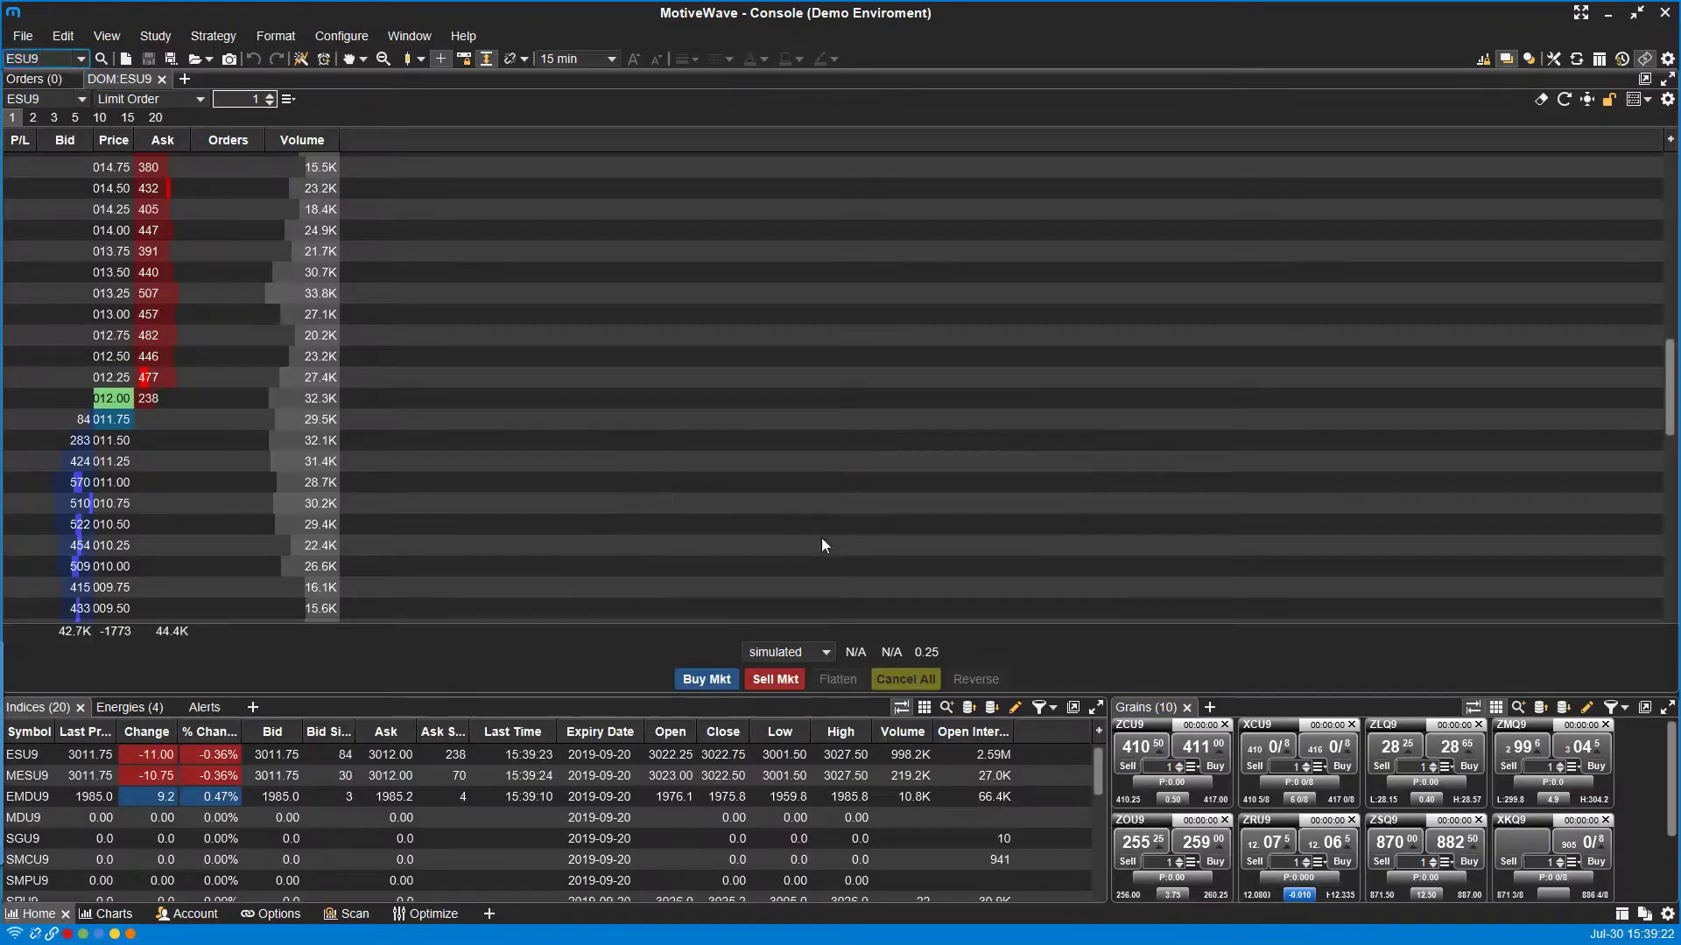
click(174, 275)
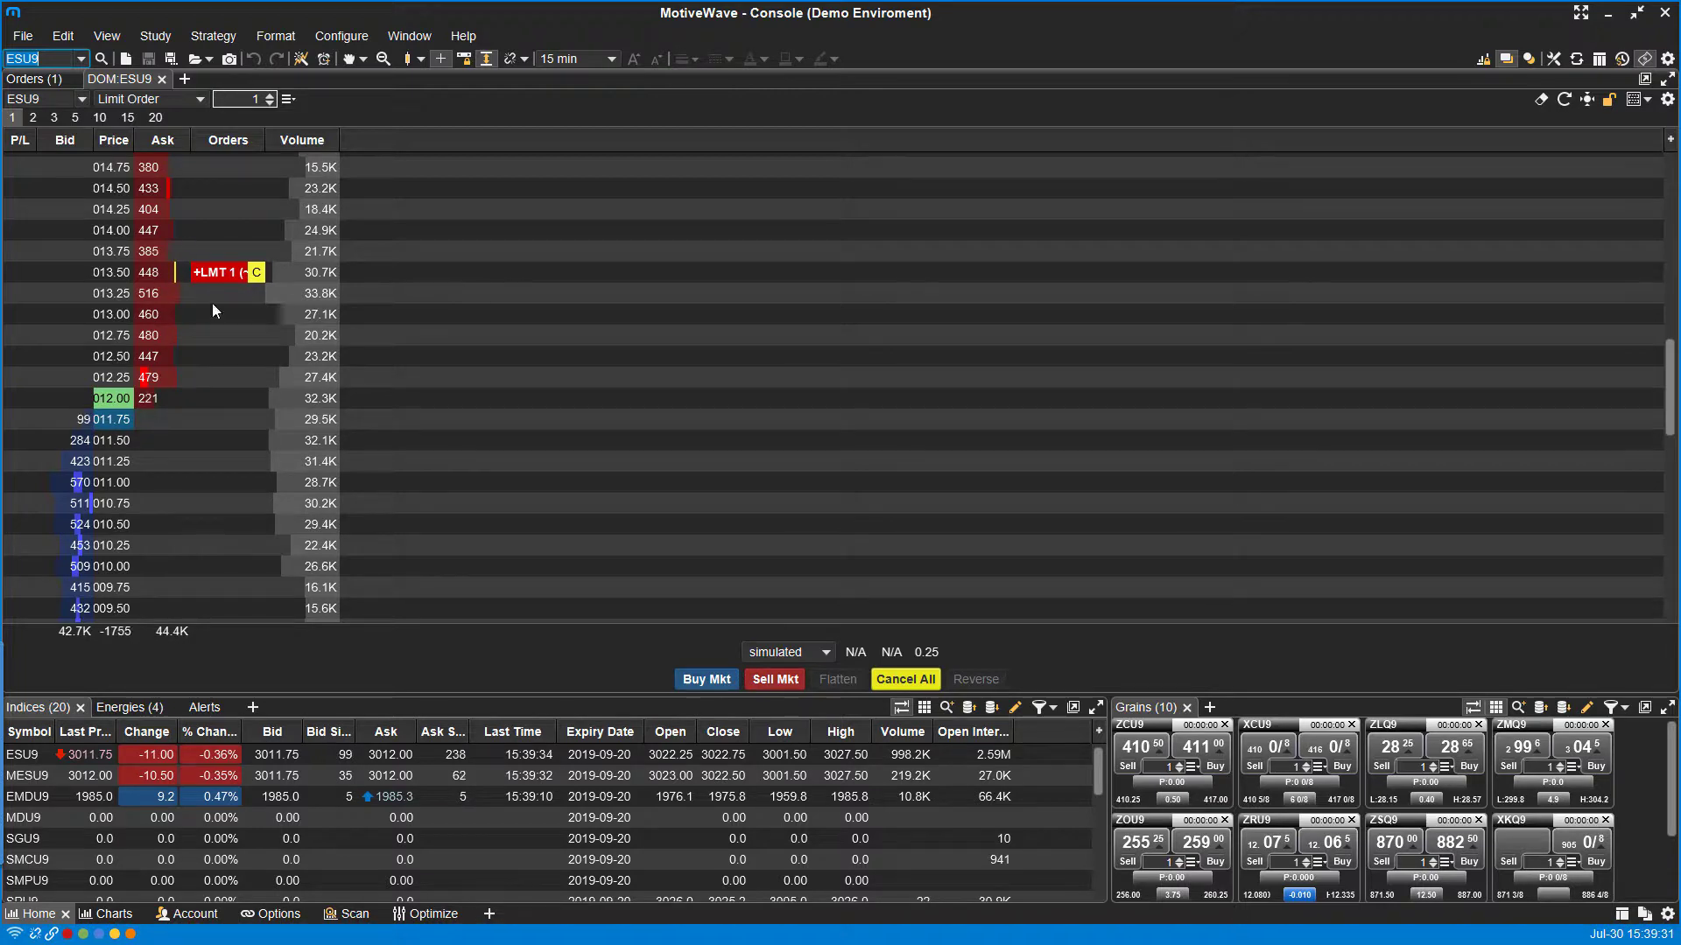
click(249, 274)
click(154, 274)
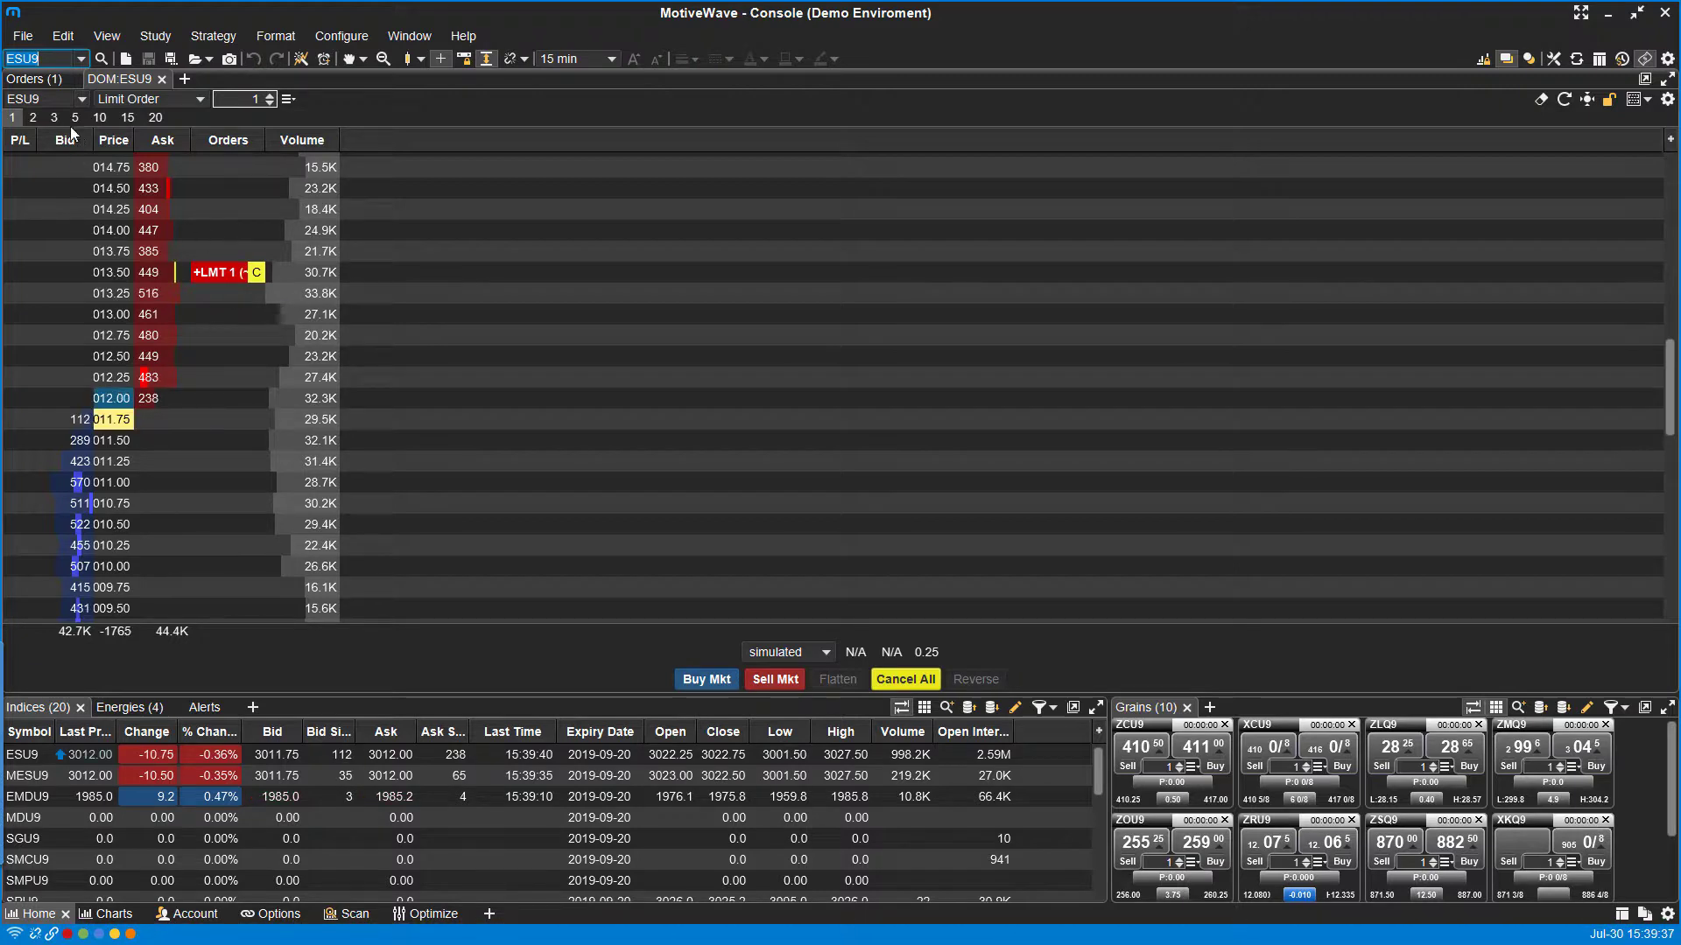
click(28, 80)
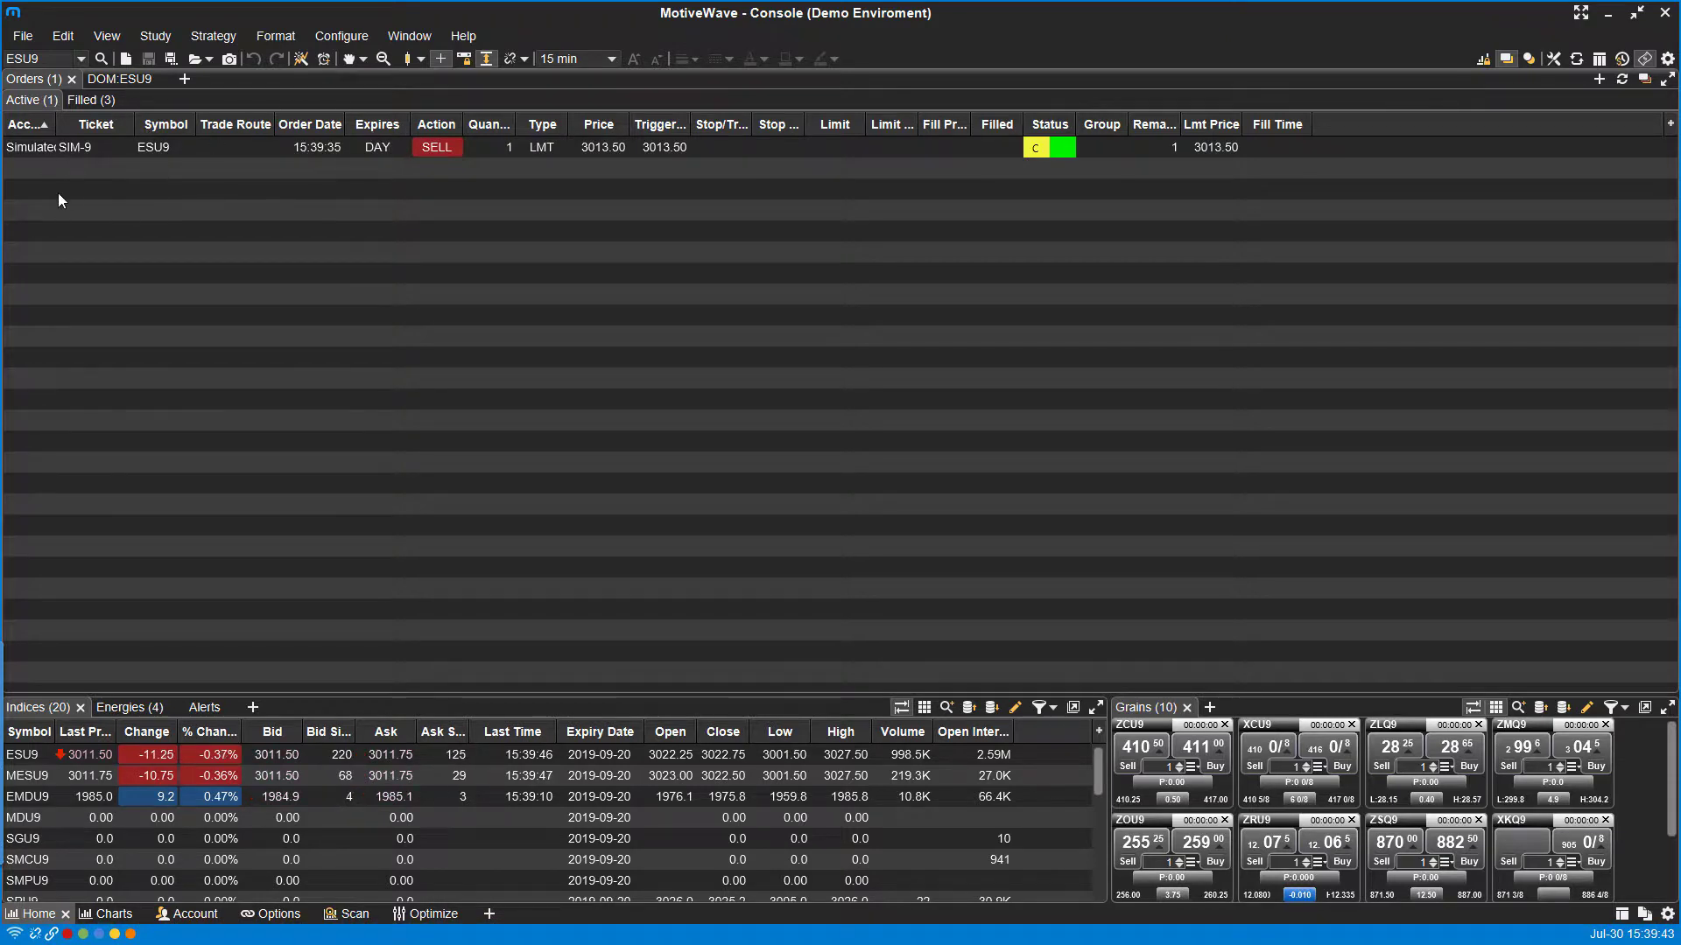
Cancel the working SIM-9 sell limit at 3013.50, leaving the Active orders list empty
click(101, 100)
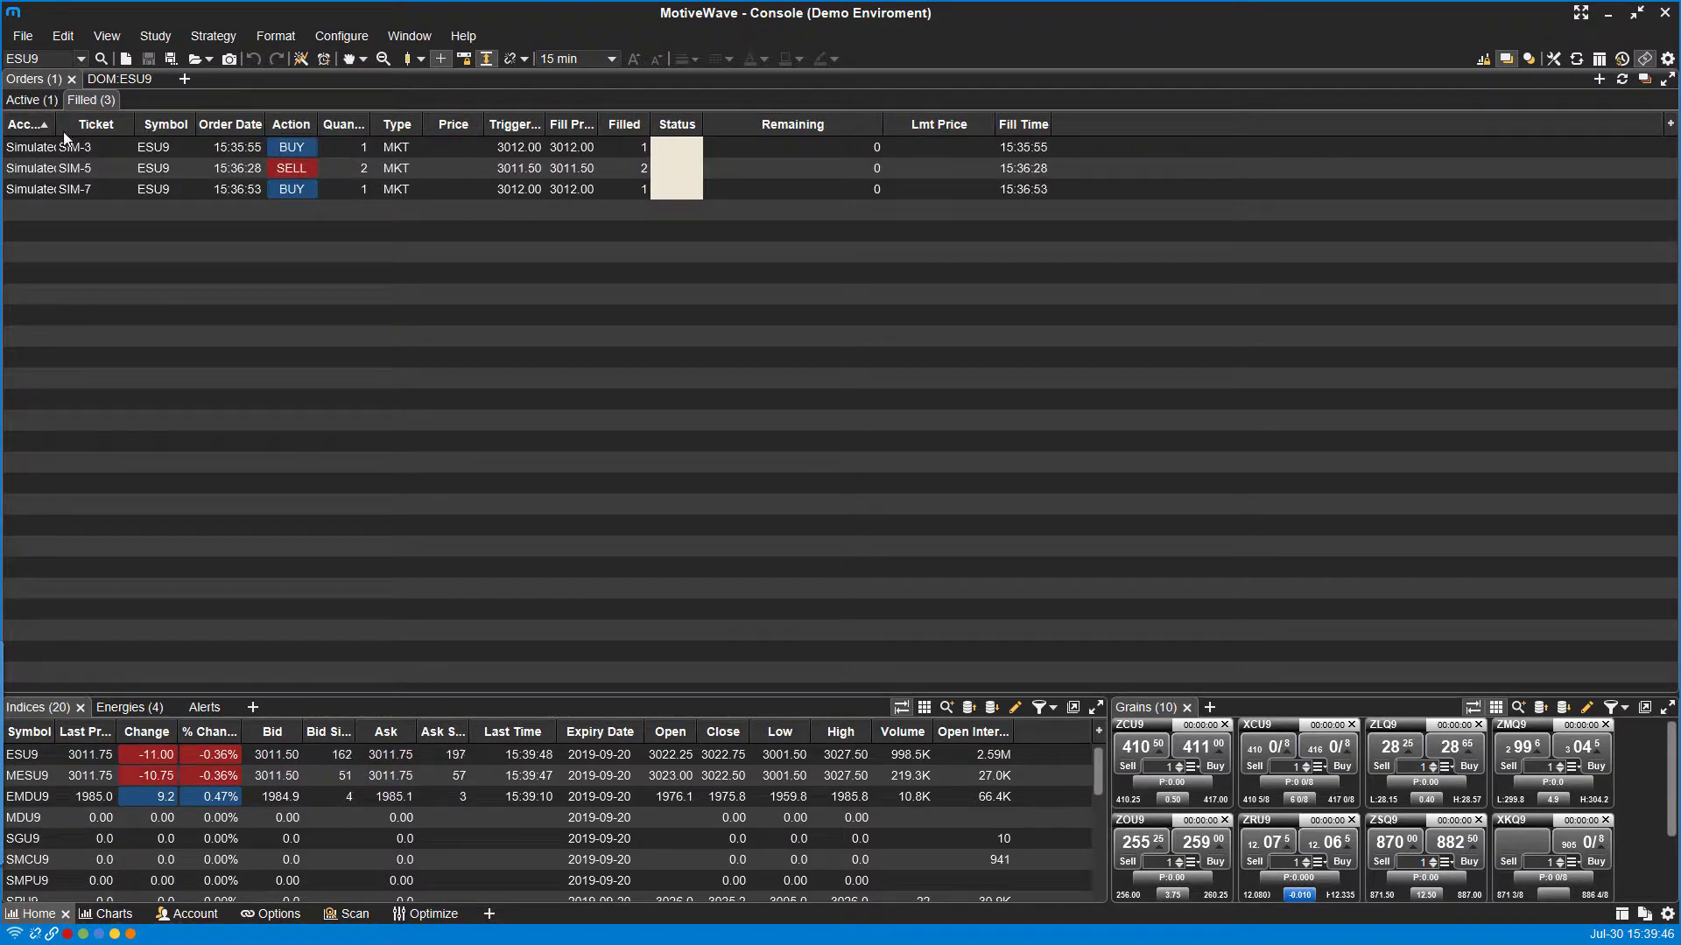
click(31, 101)
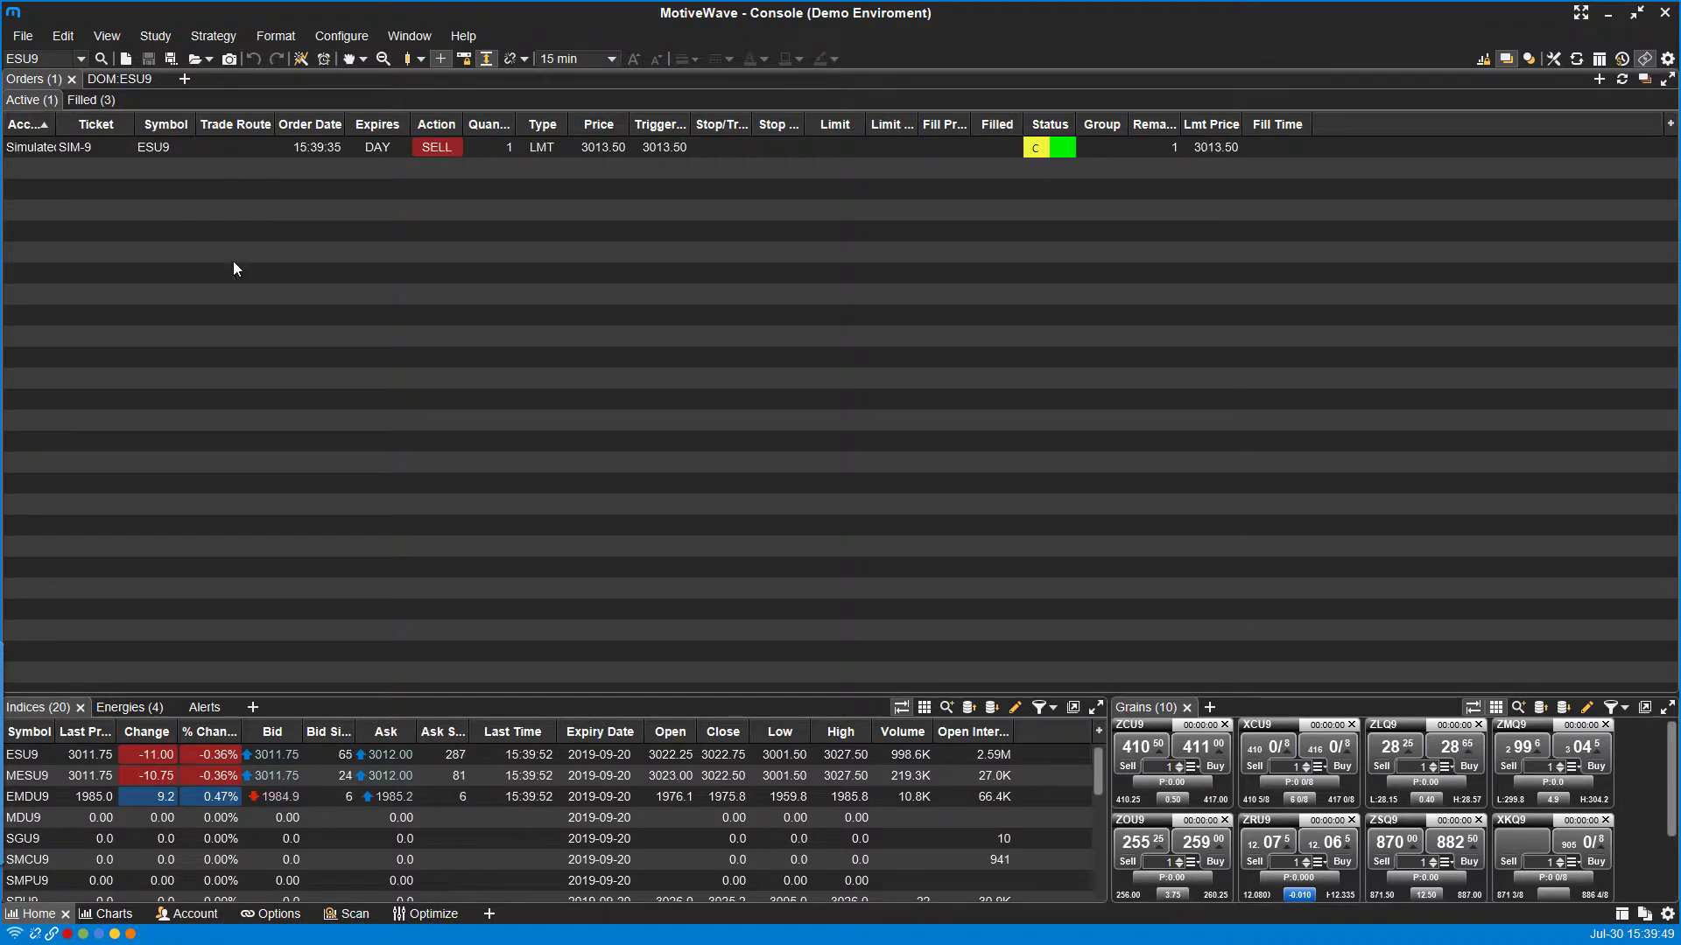
click(445, 149)
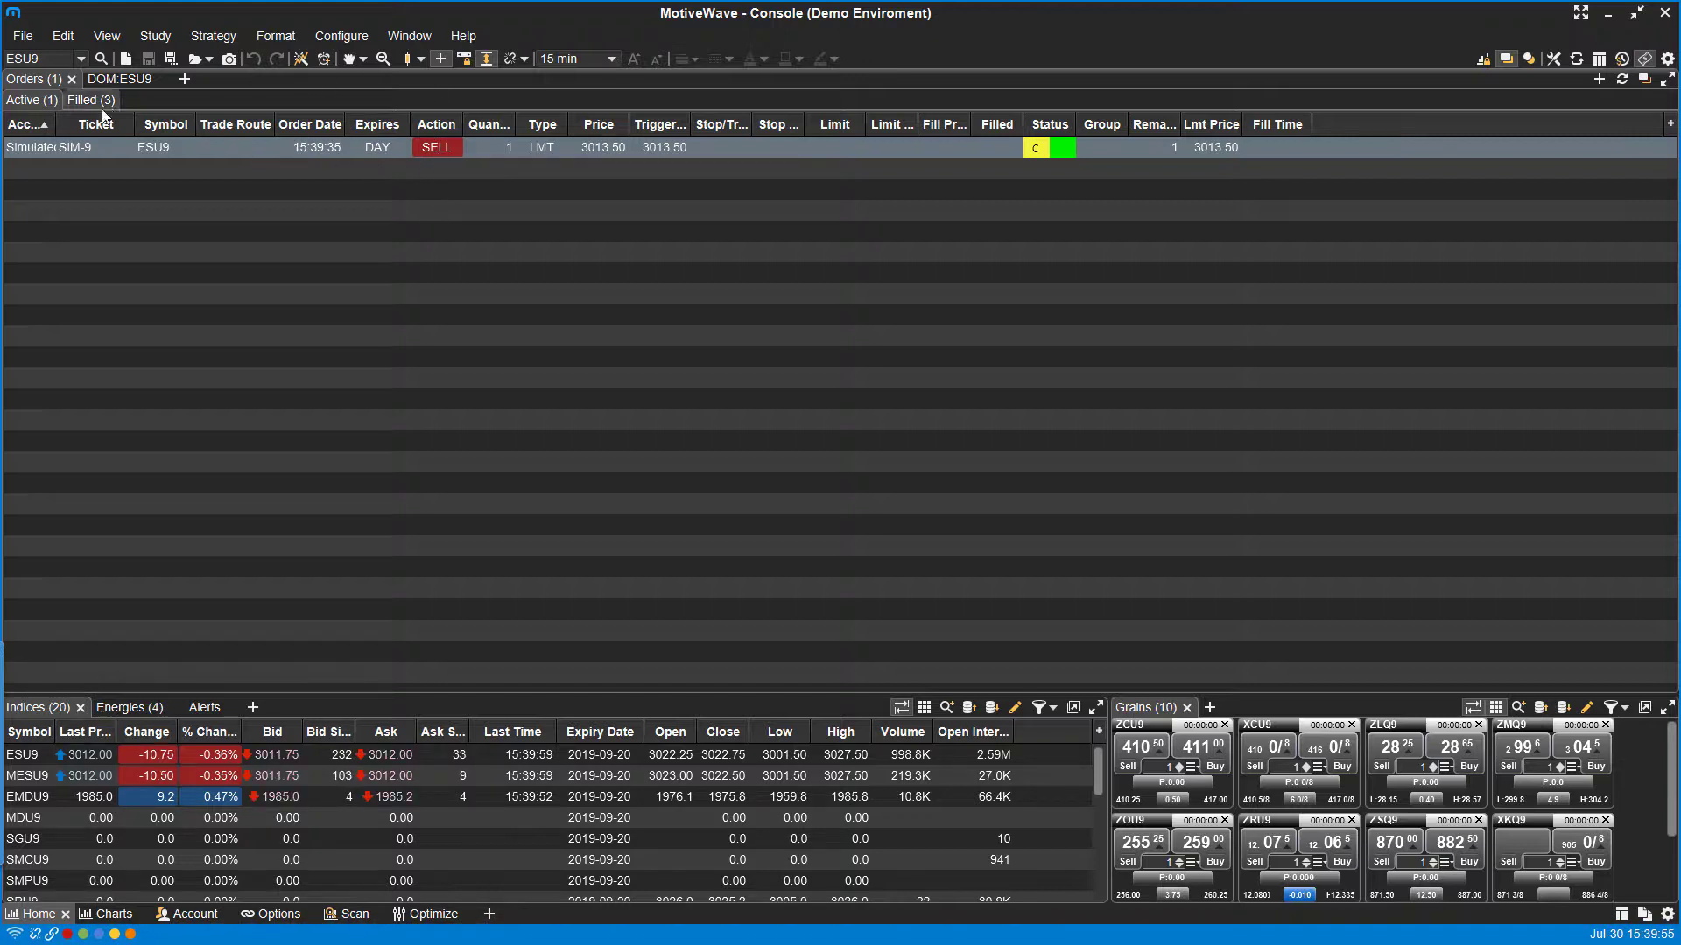
click(1026, 152)
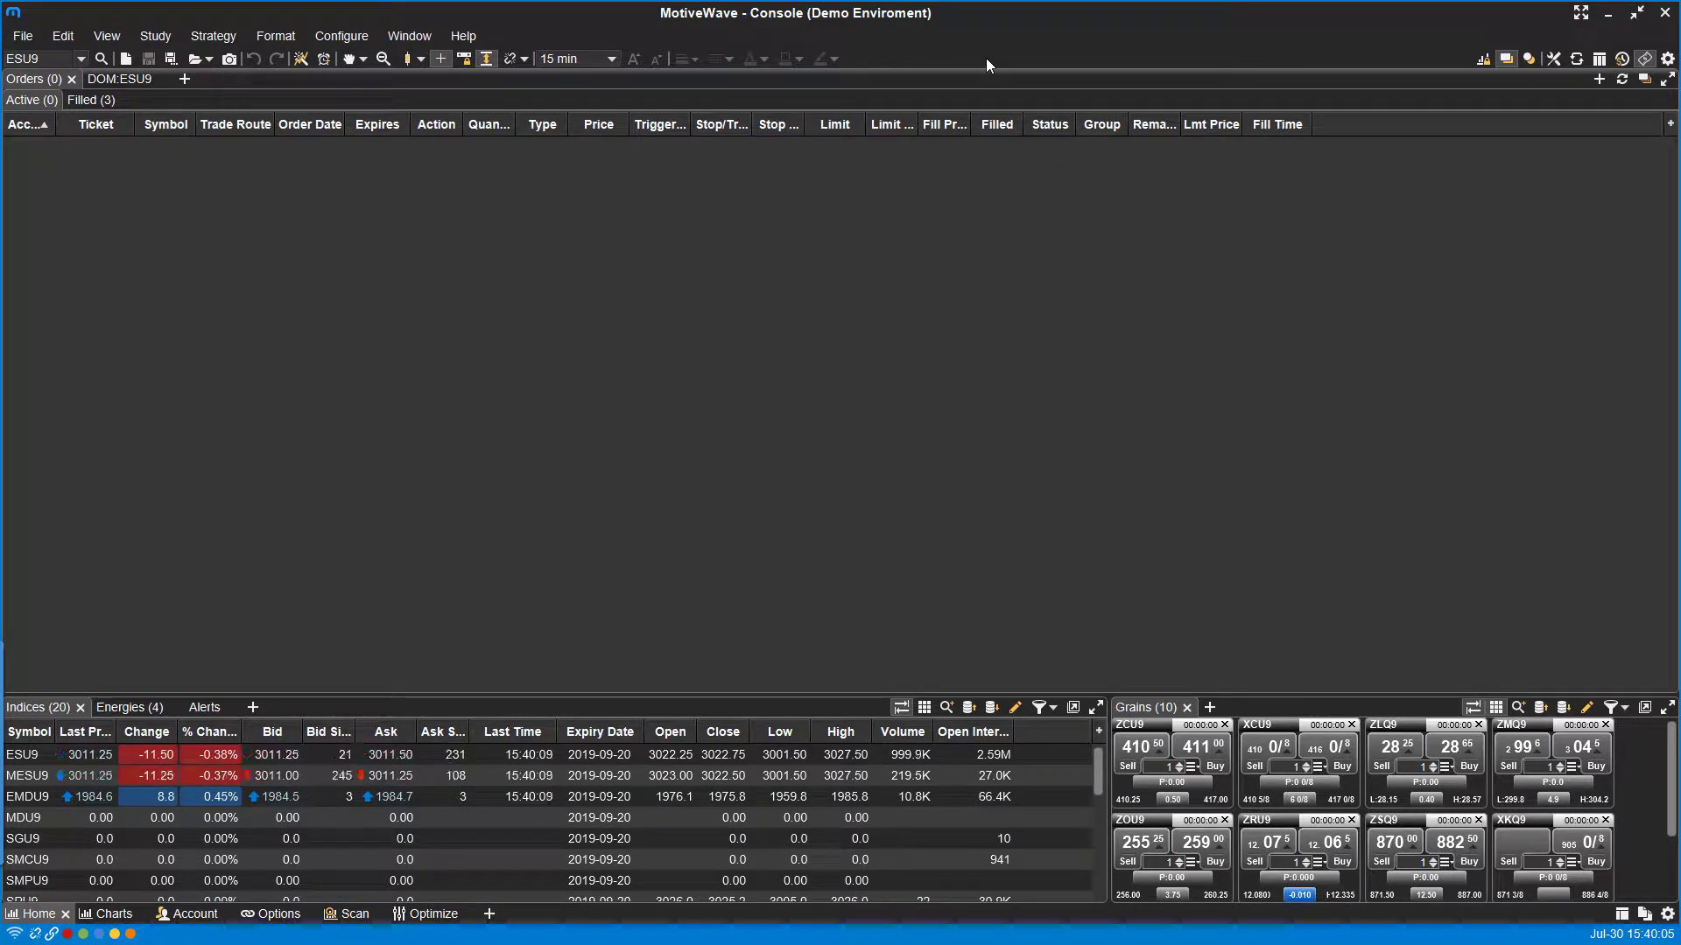
click(115, 77)
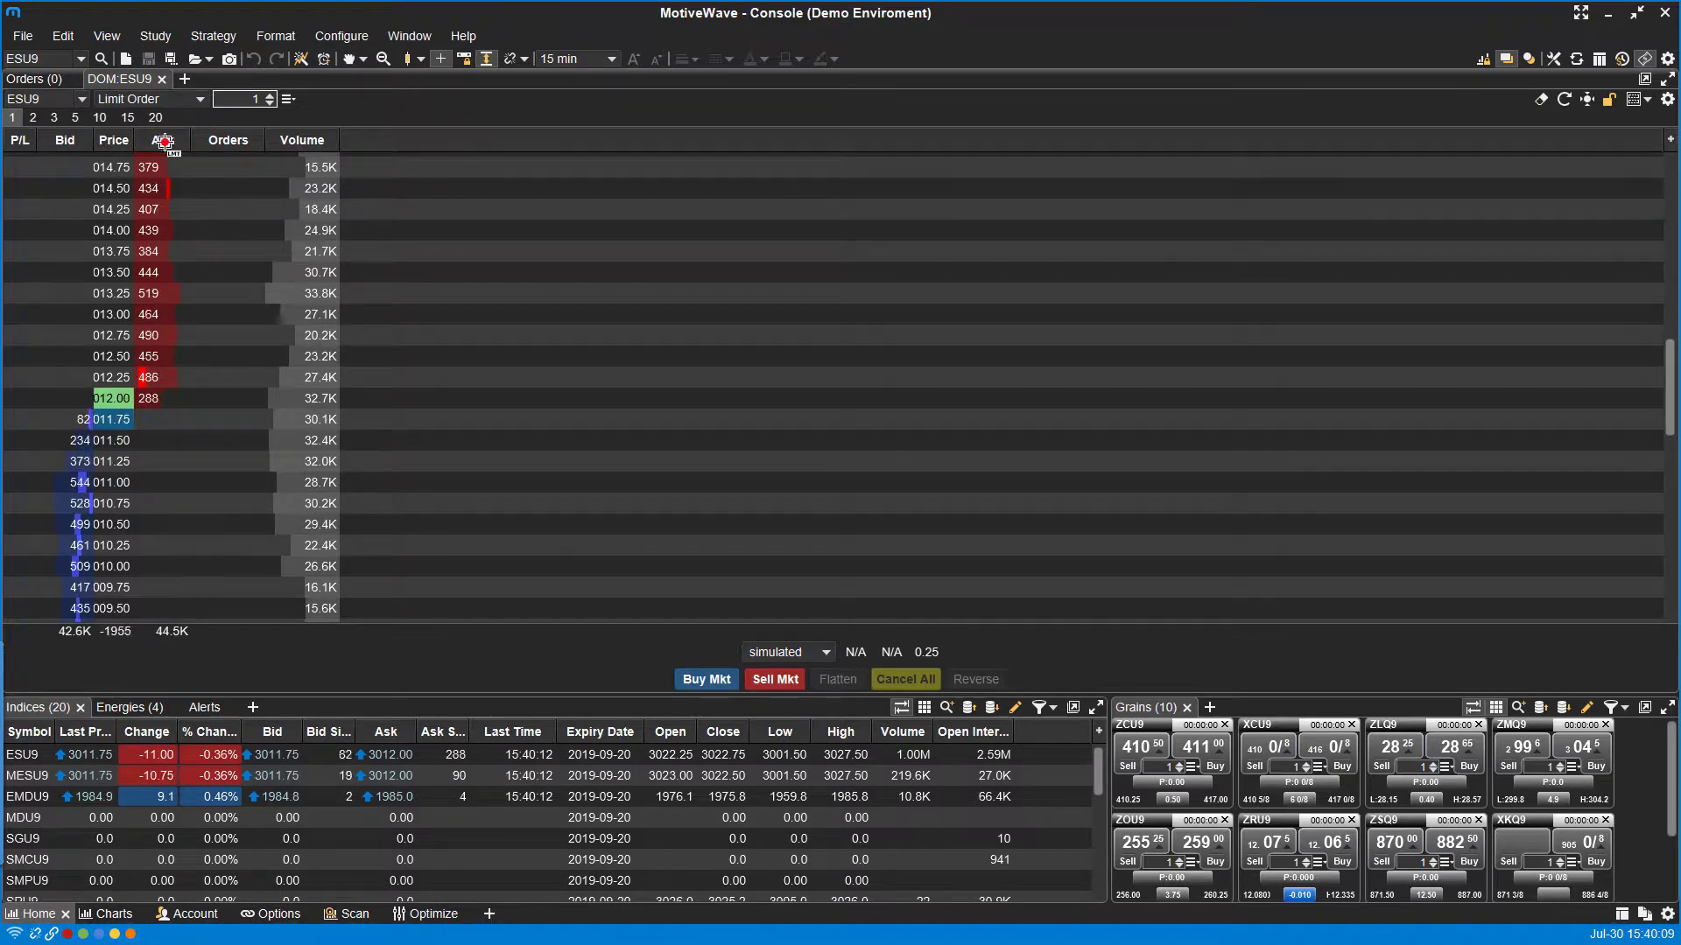
click(42, 78)
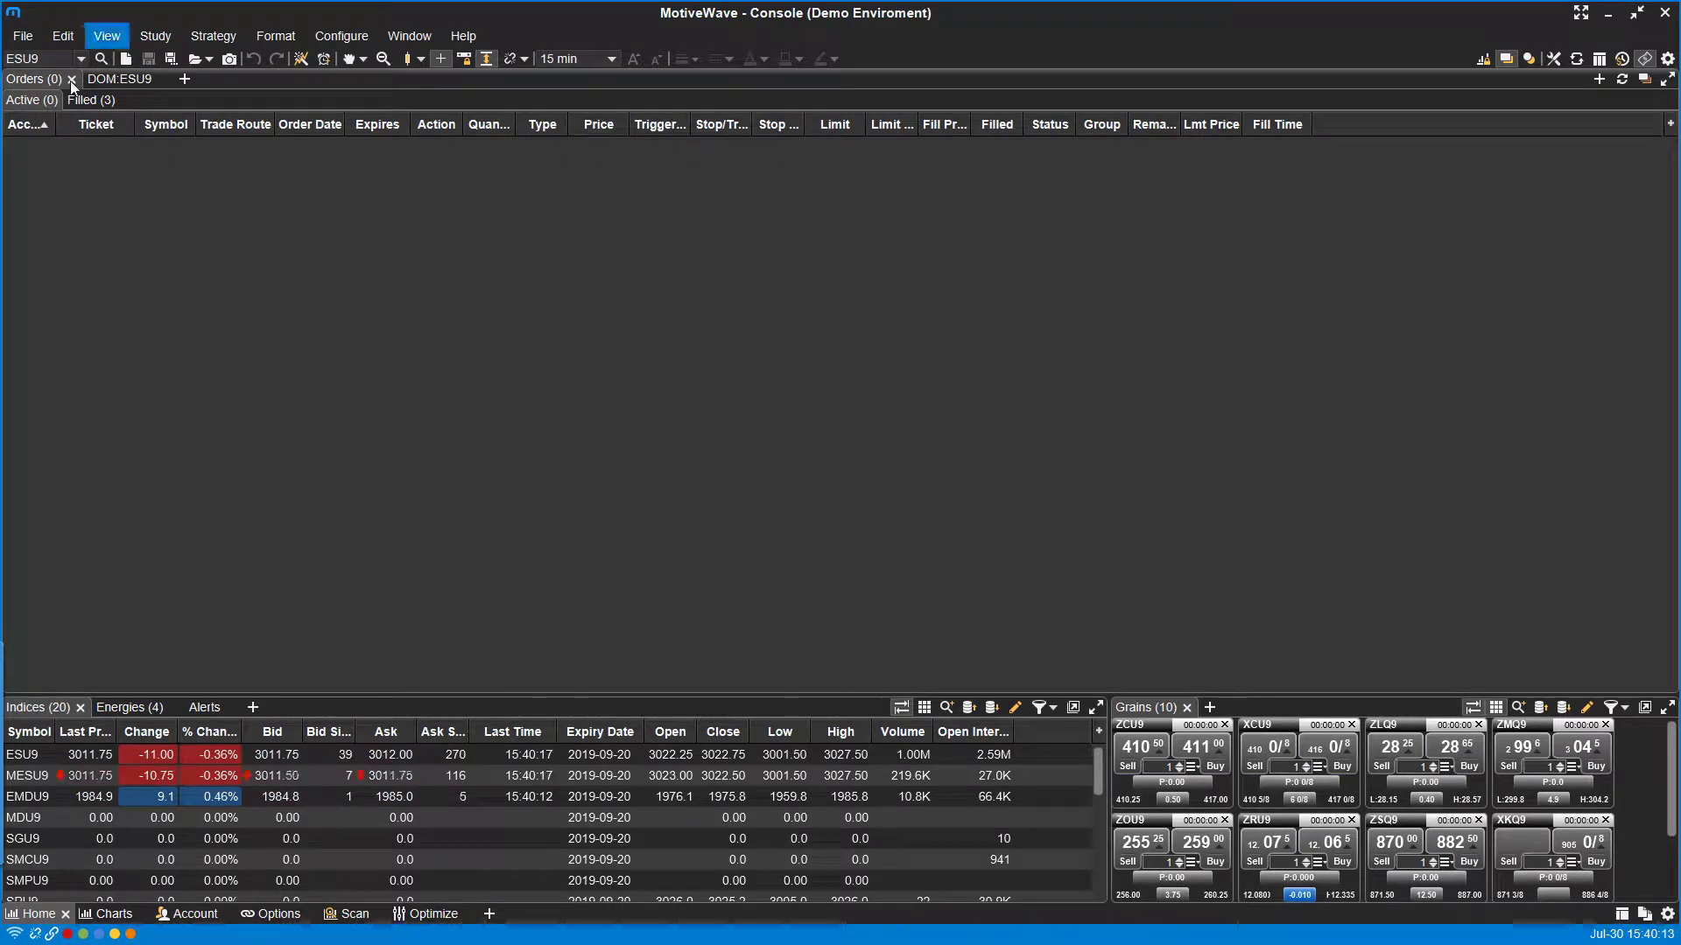
Add a Positions panel showing the open 1-contract YMU9 position with 160.00 unrealized P/L
click(184, 79)
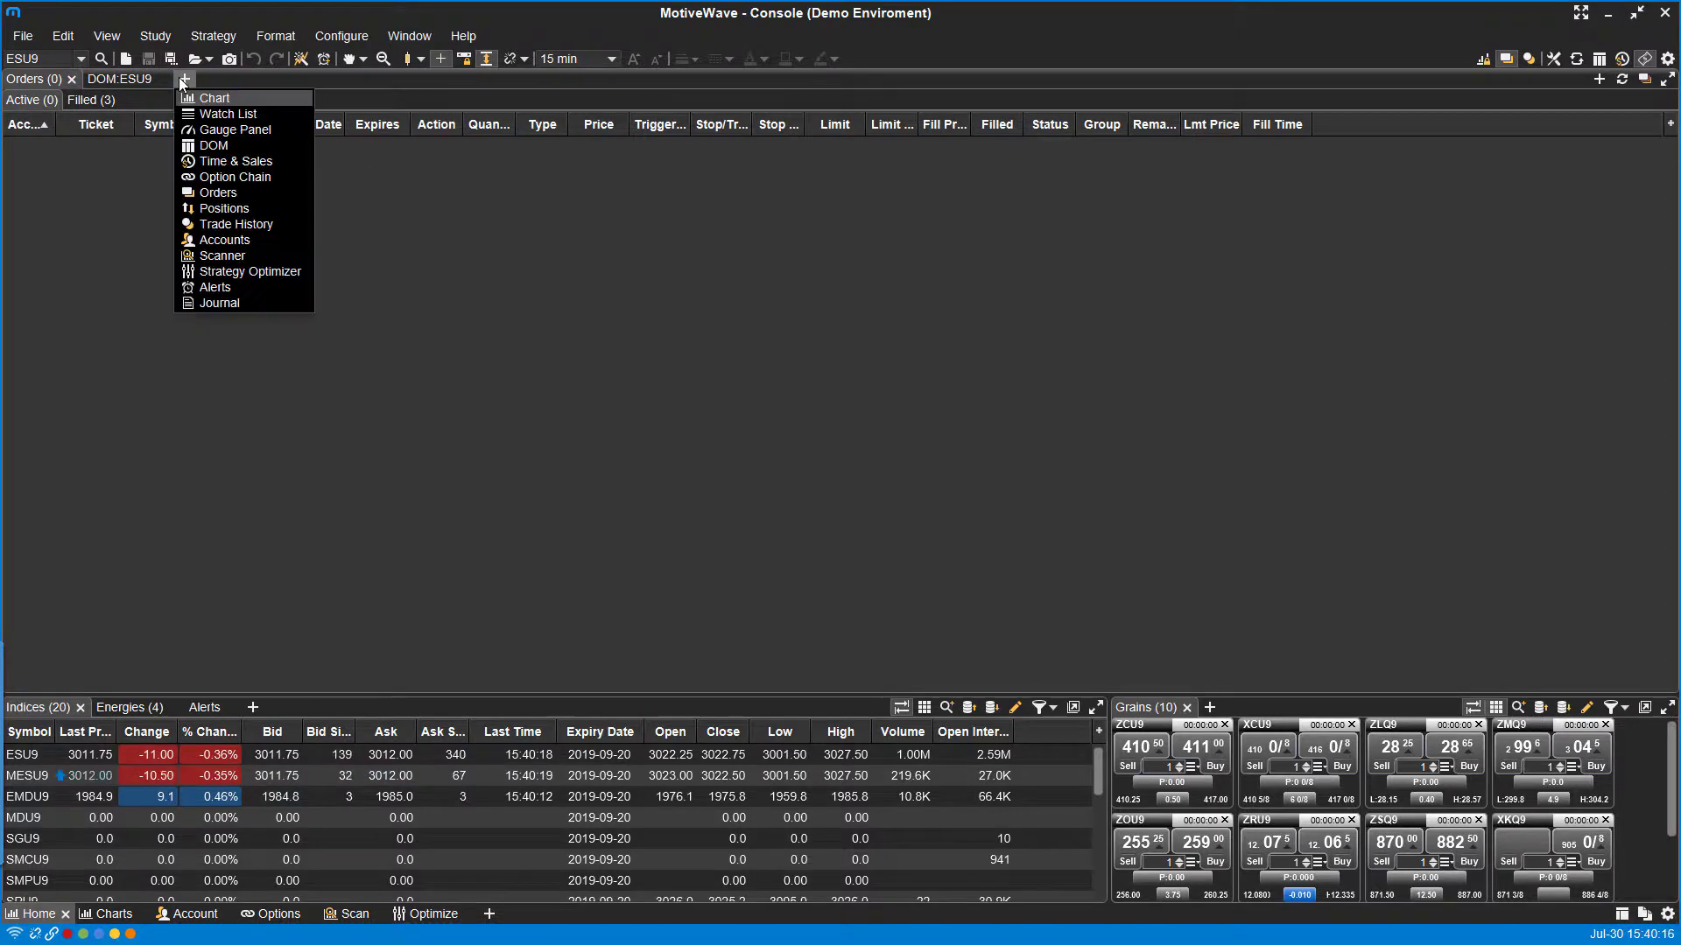
click(203, 207)
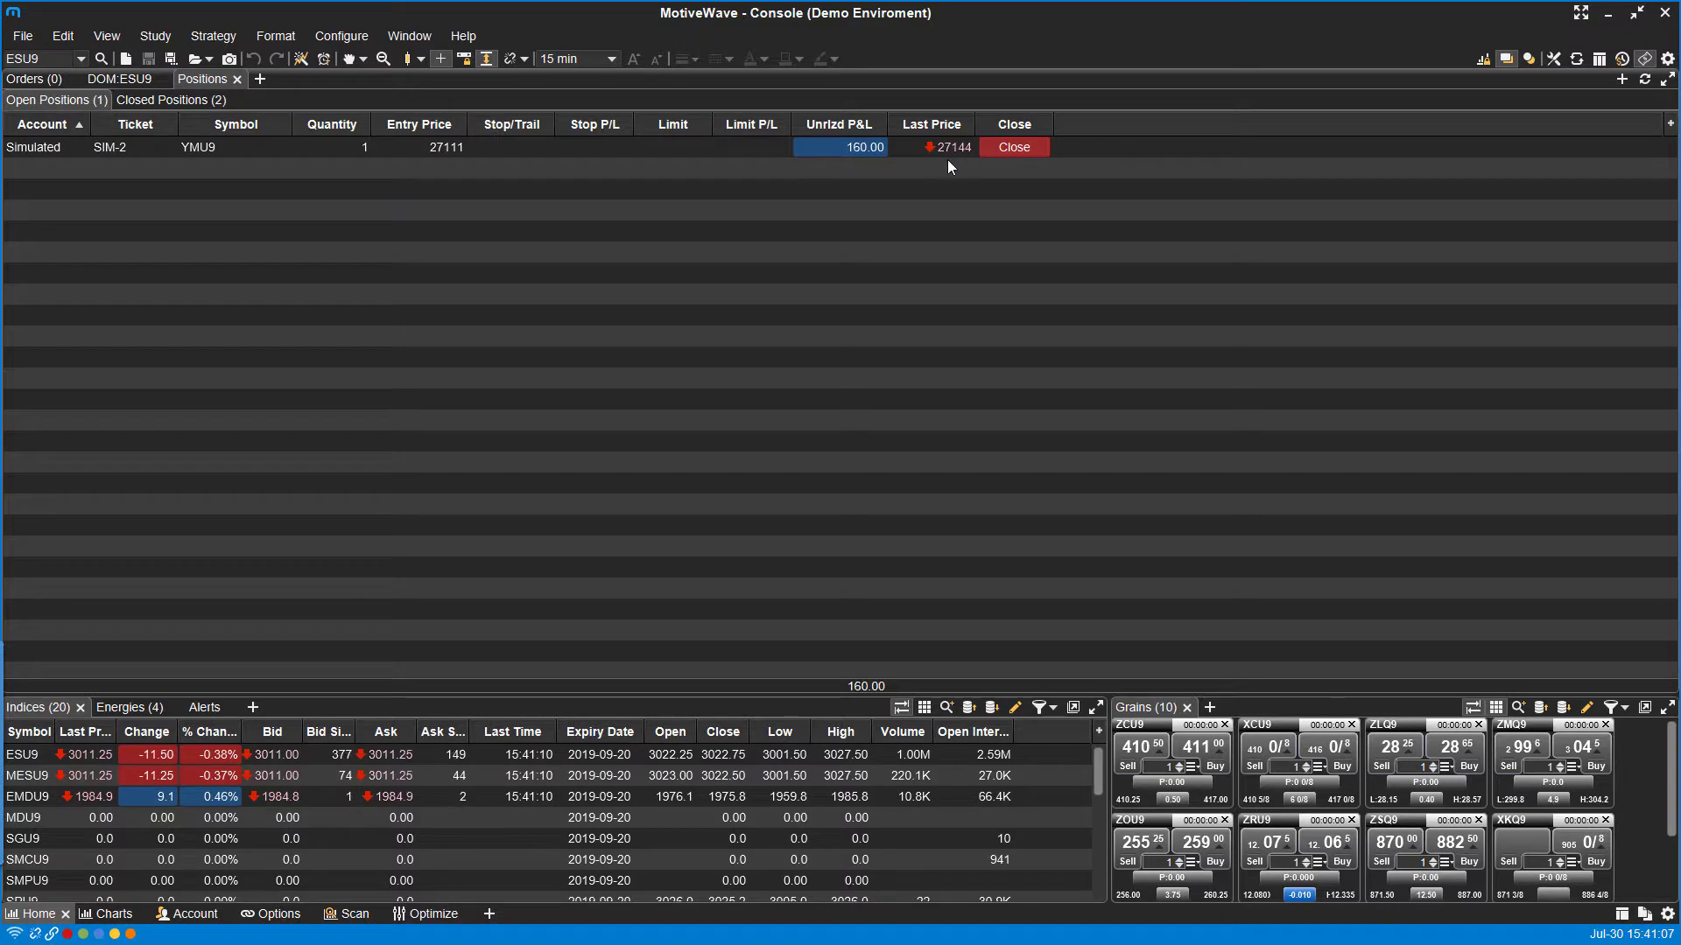
Close the YMU9 position at market, taking a 155.00 profit at 27142
click(1010, 149)
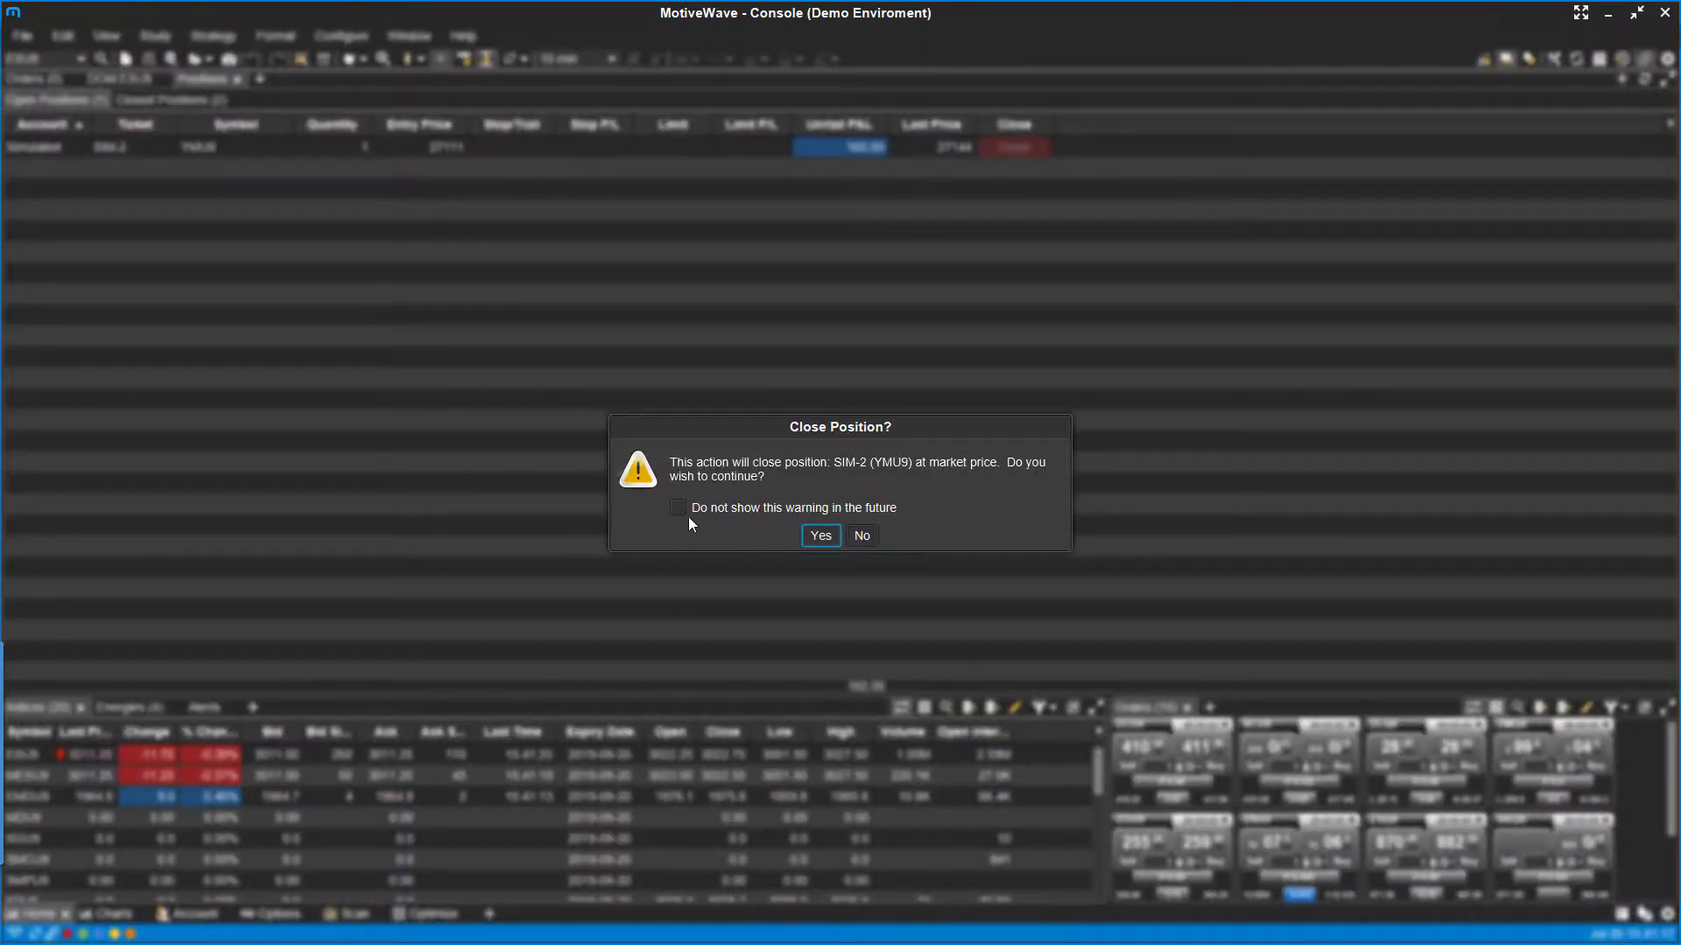
click(824, 537)
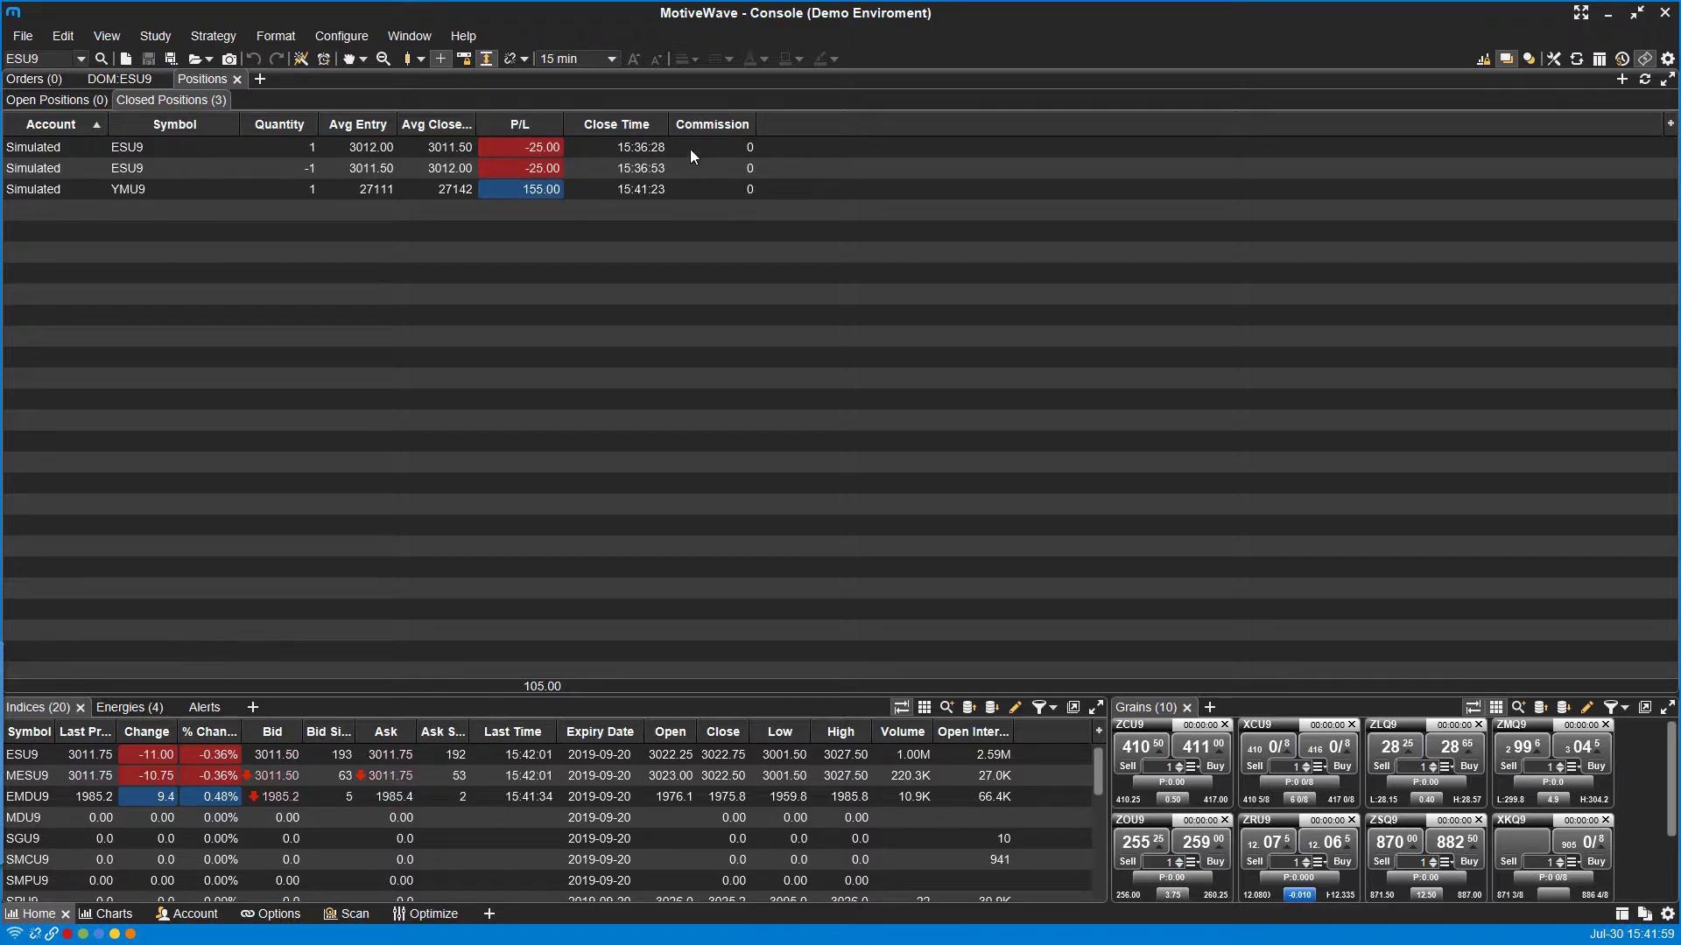
Select the YMU9 (155.00) and ESU9 (-25.00) rows in Closed Positions to review them
click(140, 190)
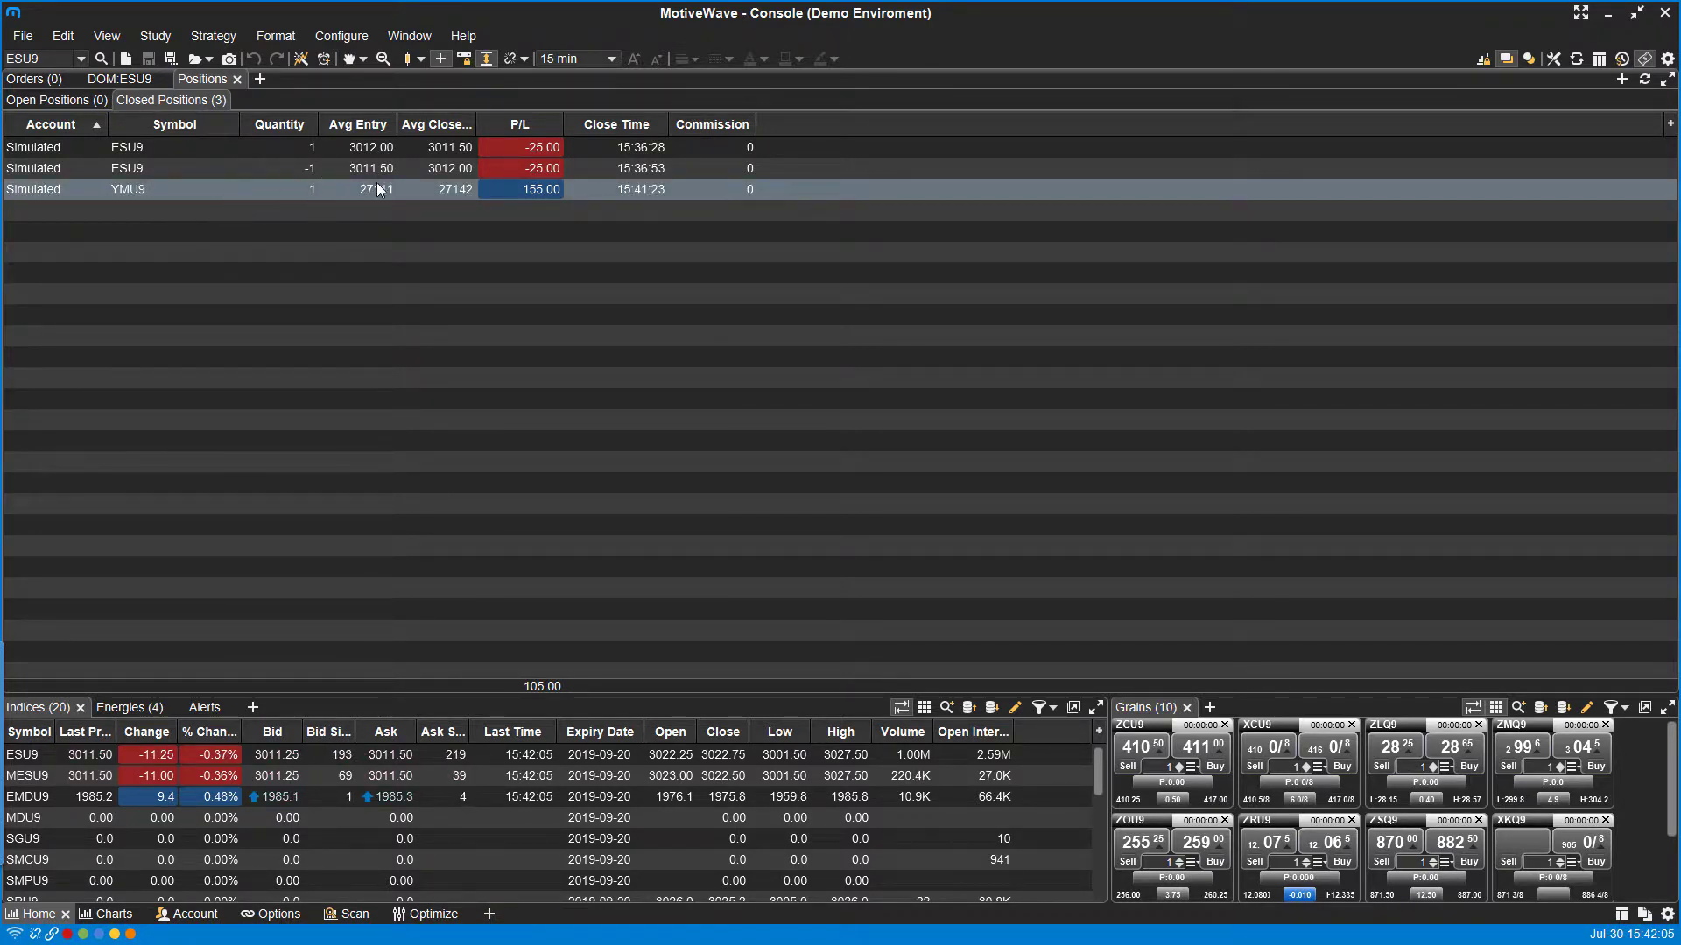
click(518, 149)
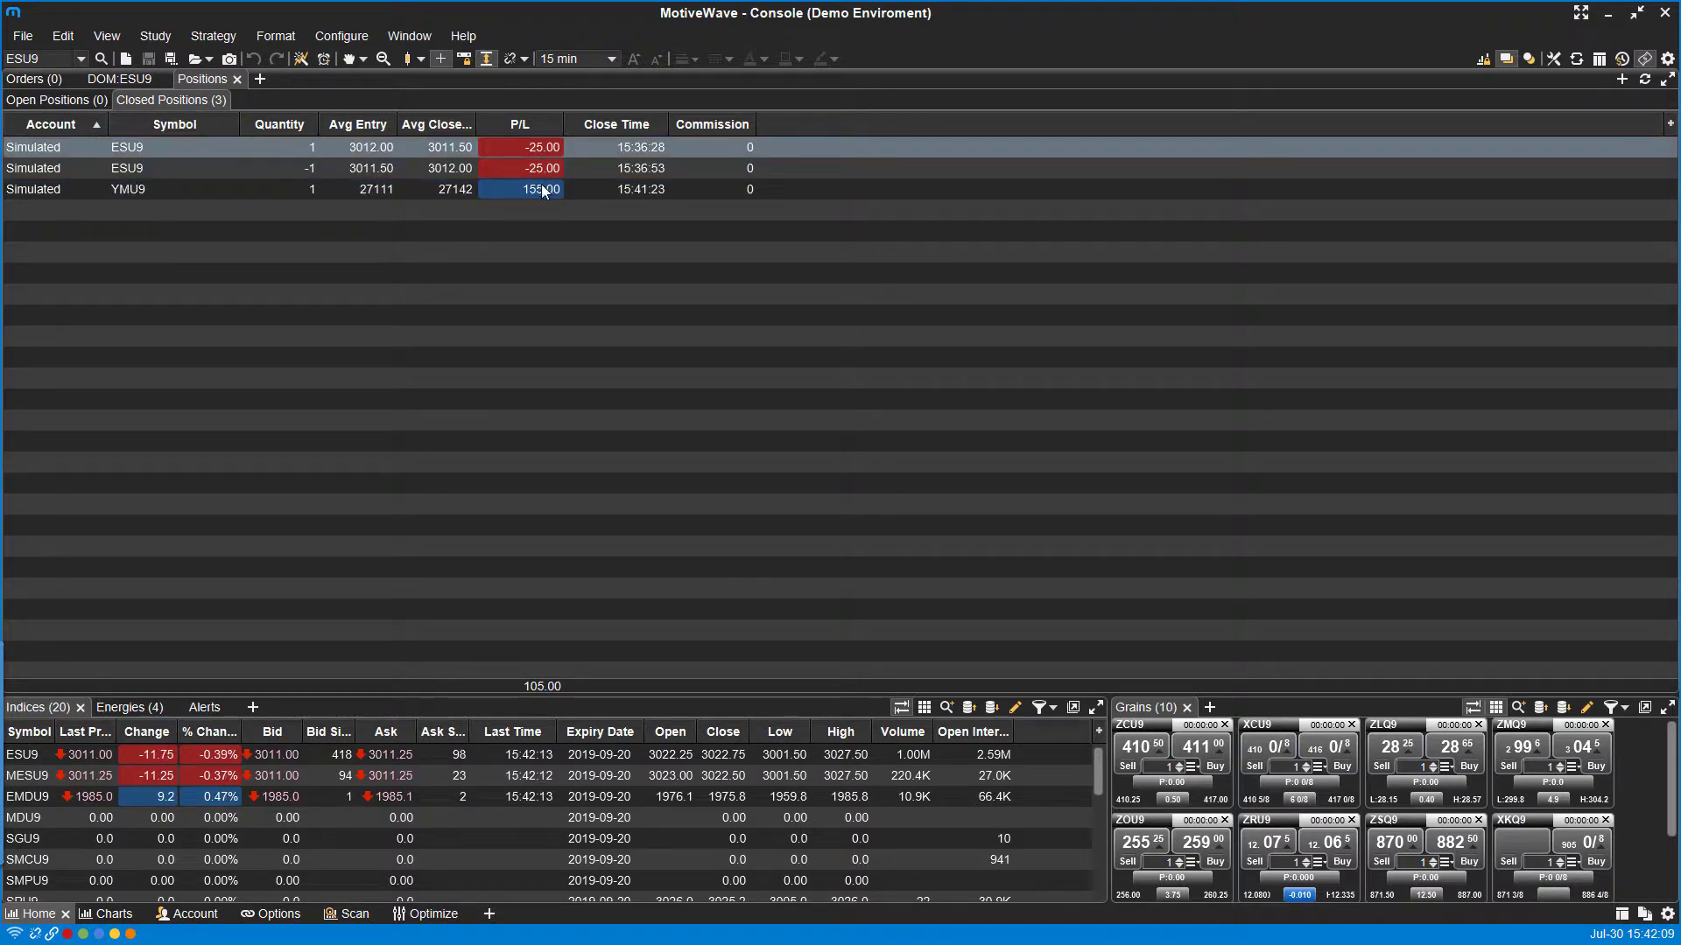
click(534, 187)
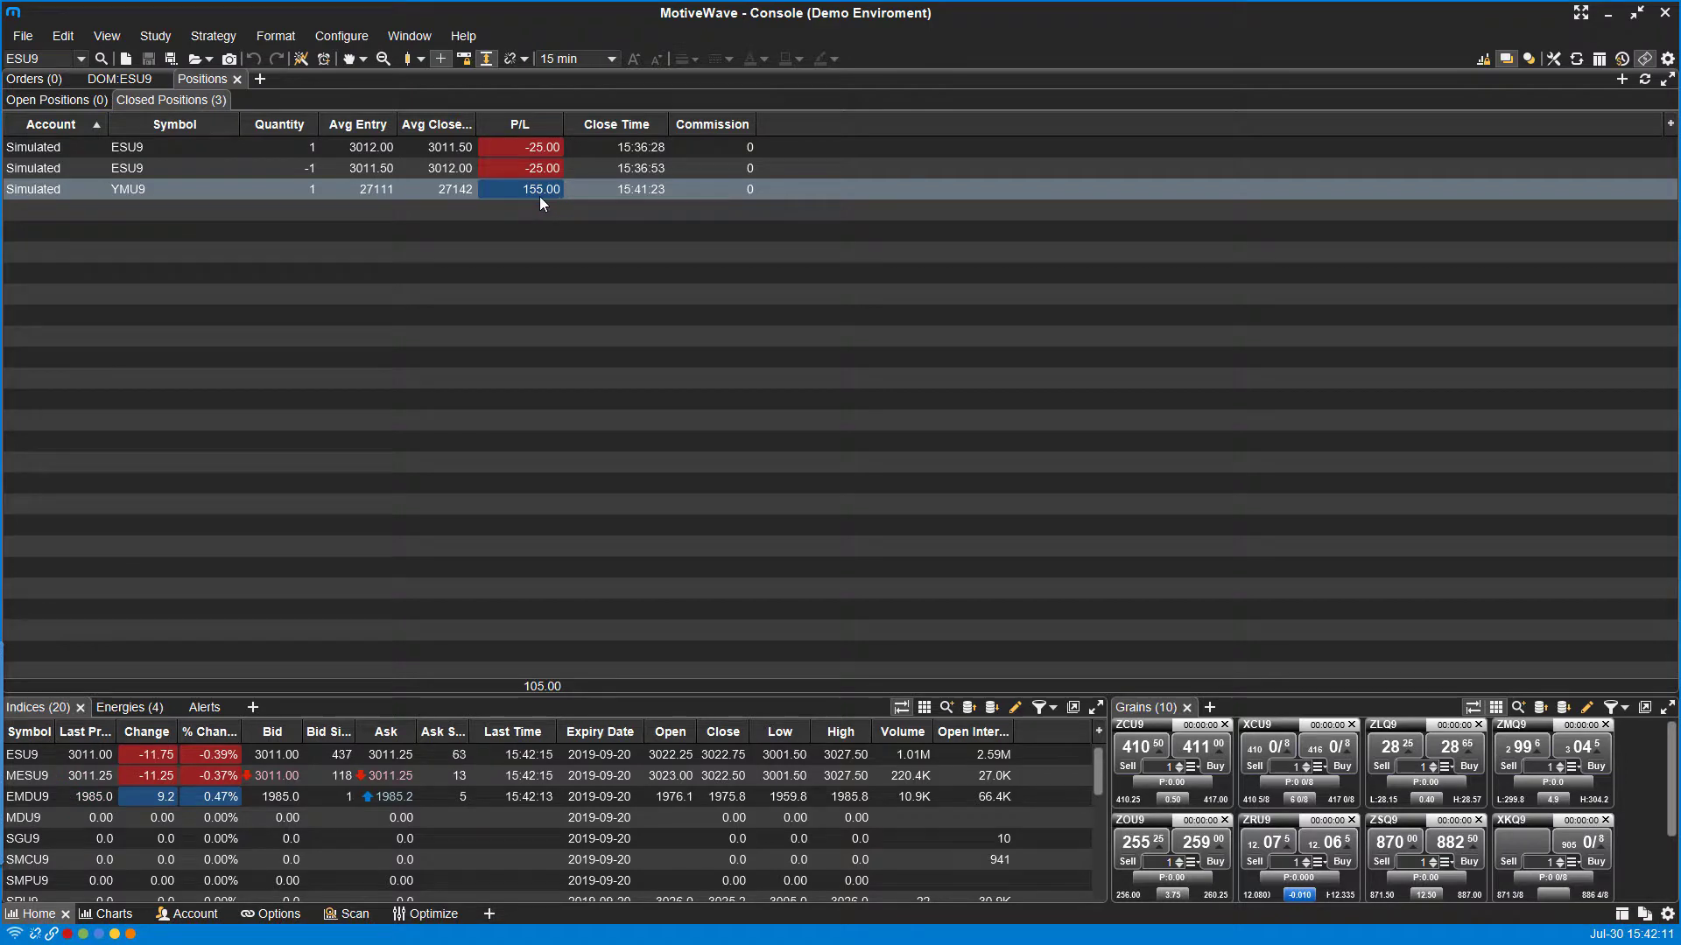
Add a Trade History panel with the six ESU9/YMU9 fills and compare it with the Positions and Orders tabs
click(256, 82)
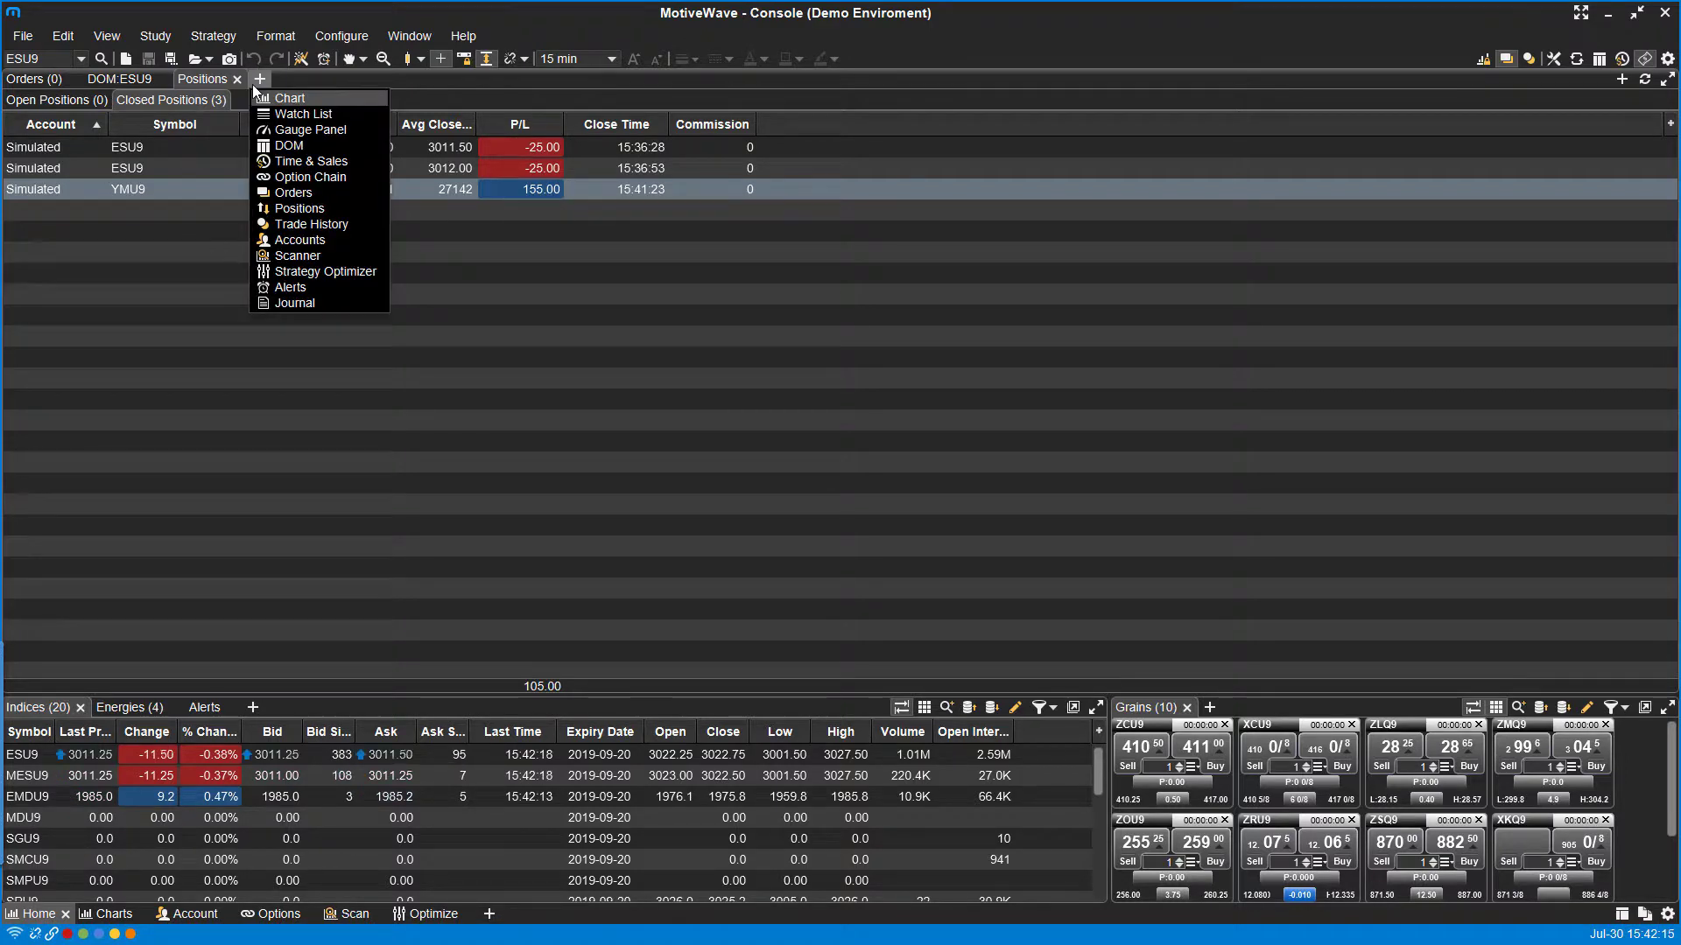
click(306, 225)
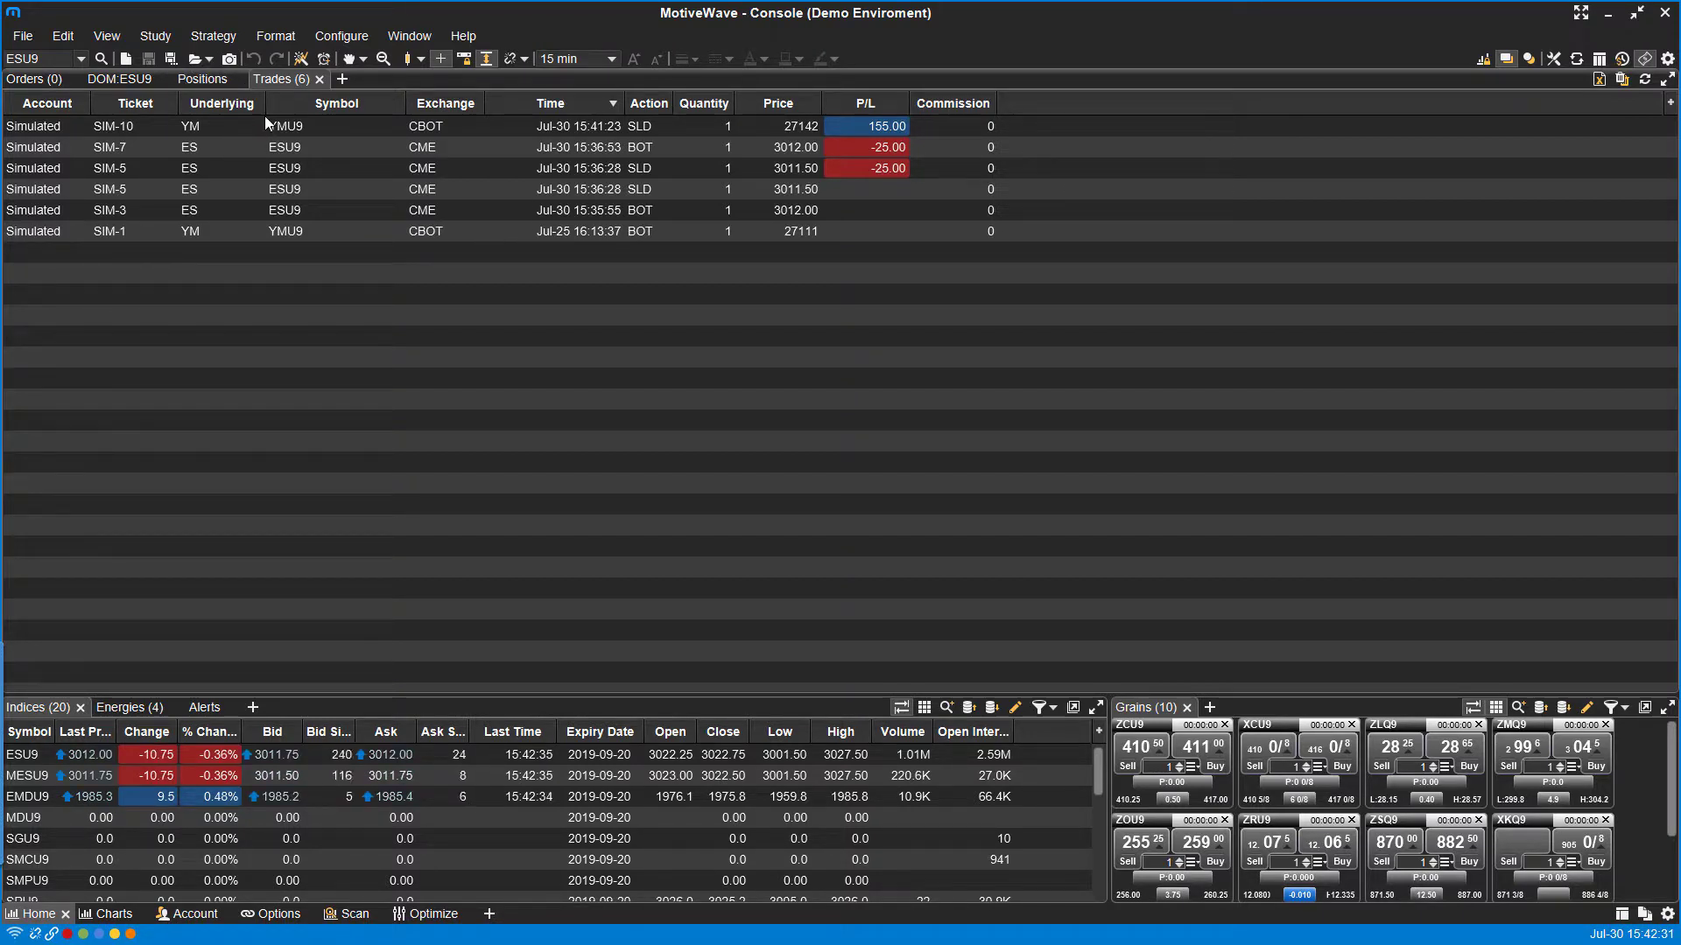
click(203, 79)
click(33, 79)
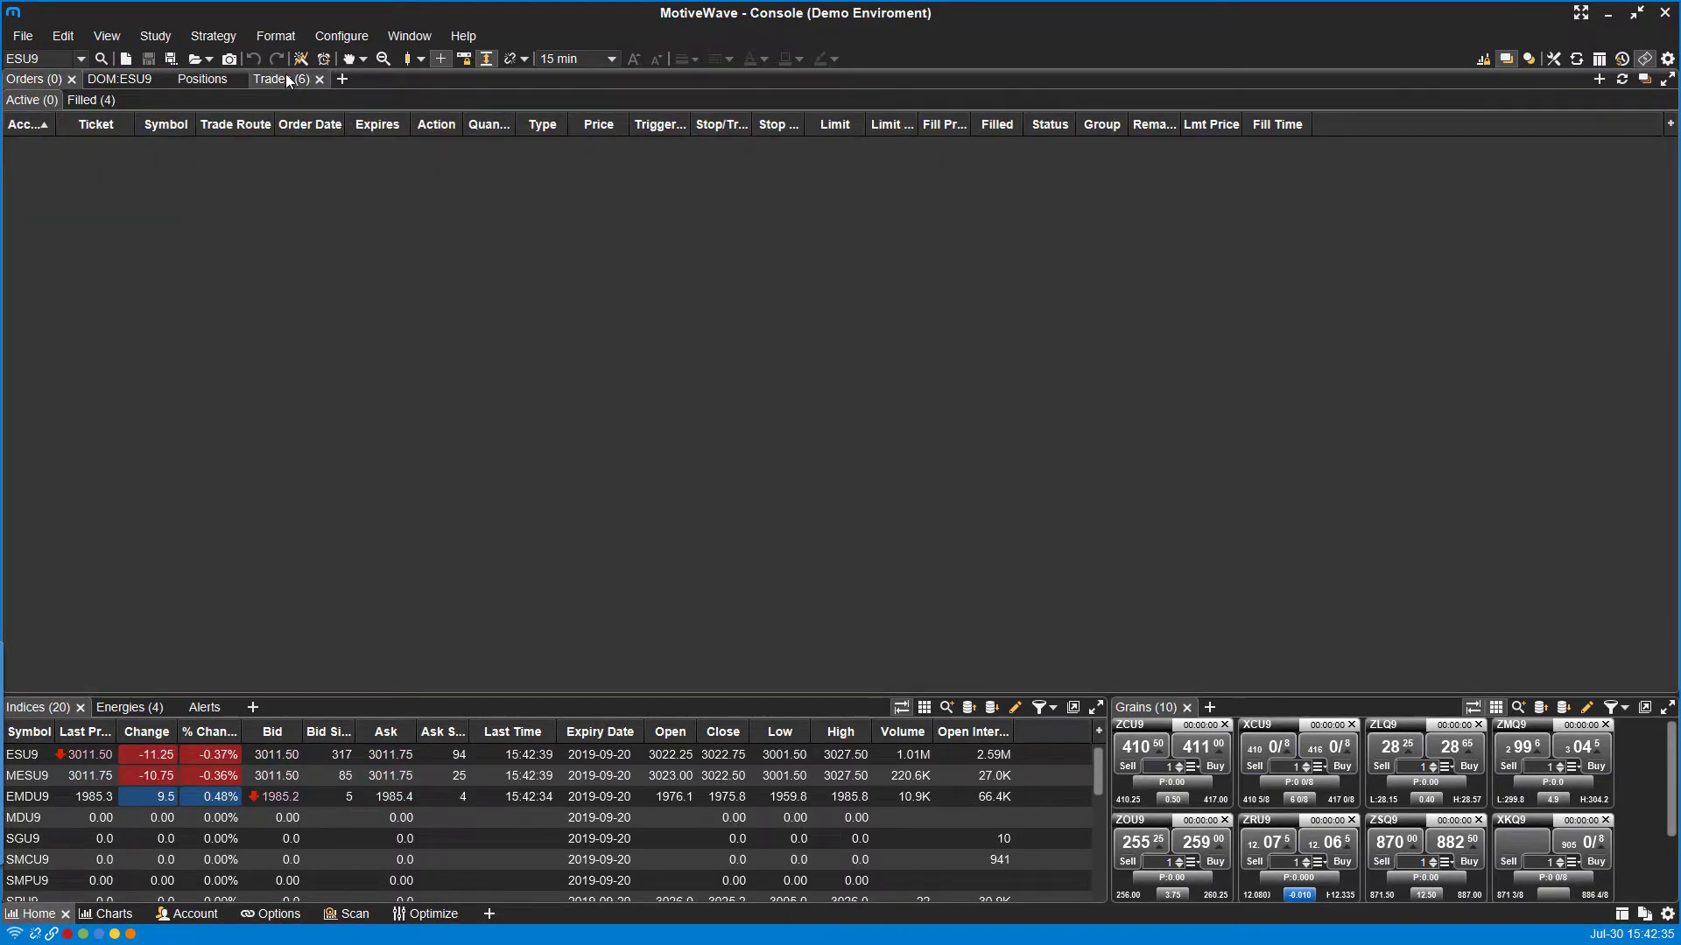
click(280, 79)
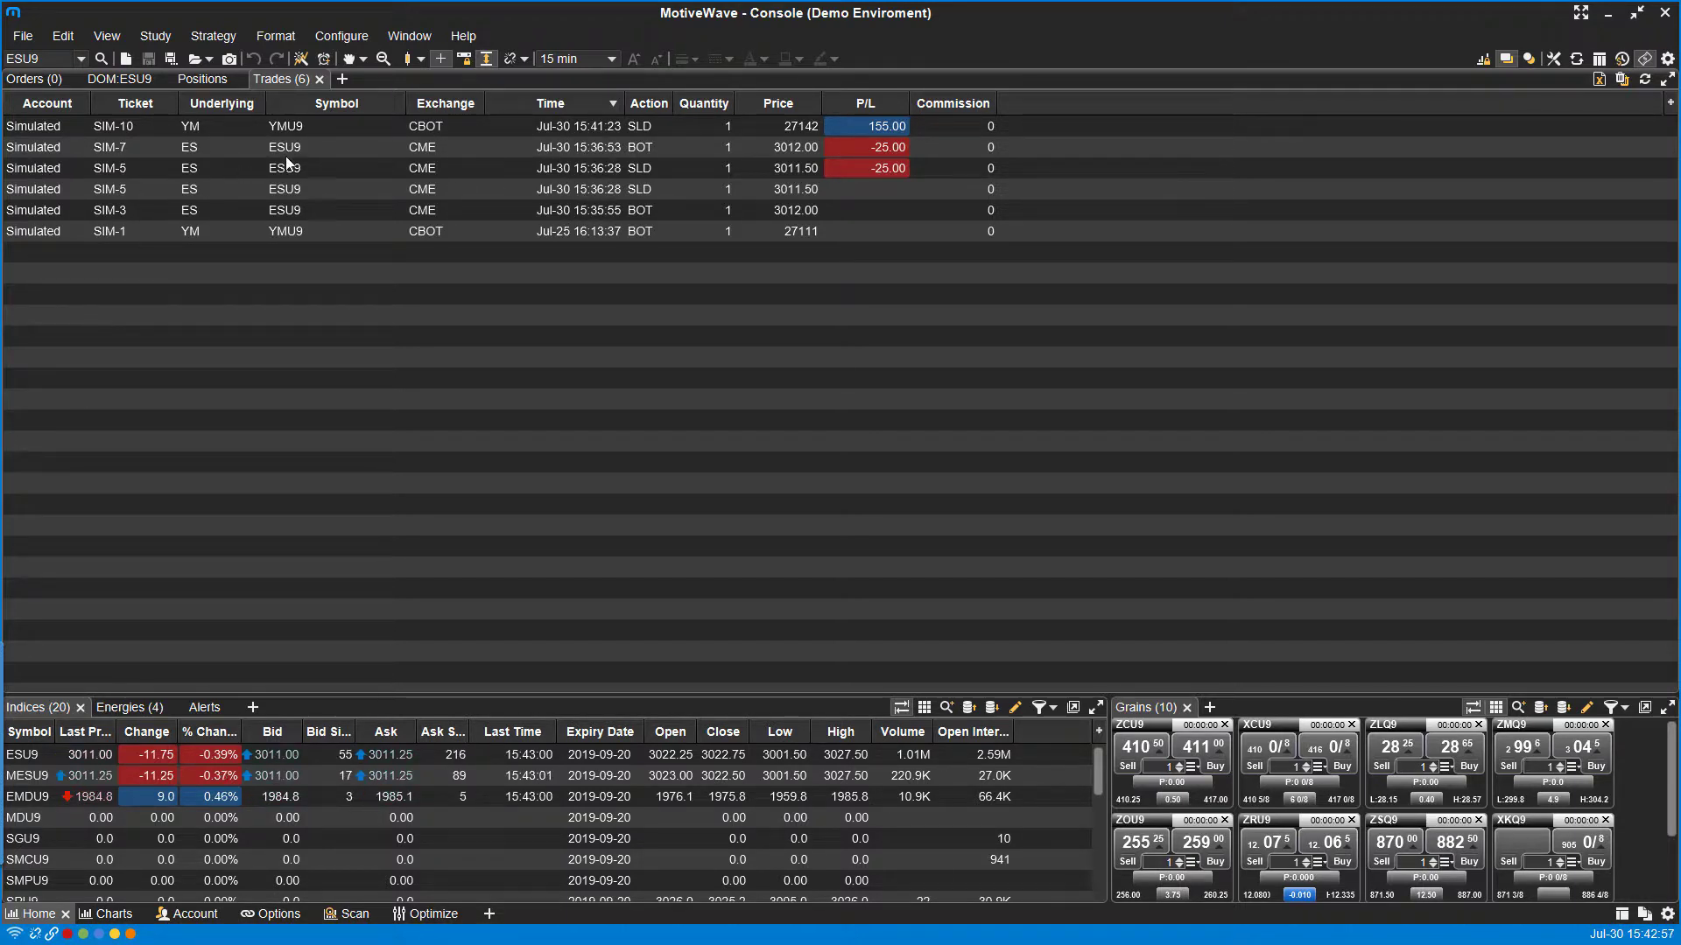
Add an Accounts panel showing the simulated account's 100,105.00 balance and 105.00 P/L
click(342, 80)
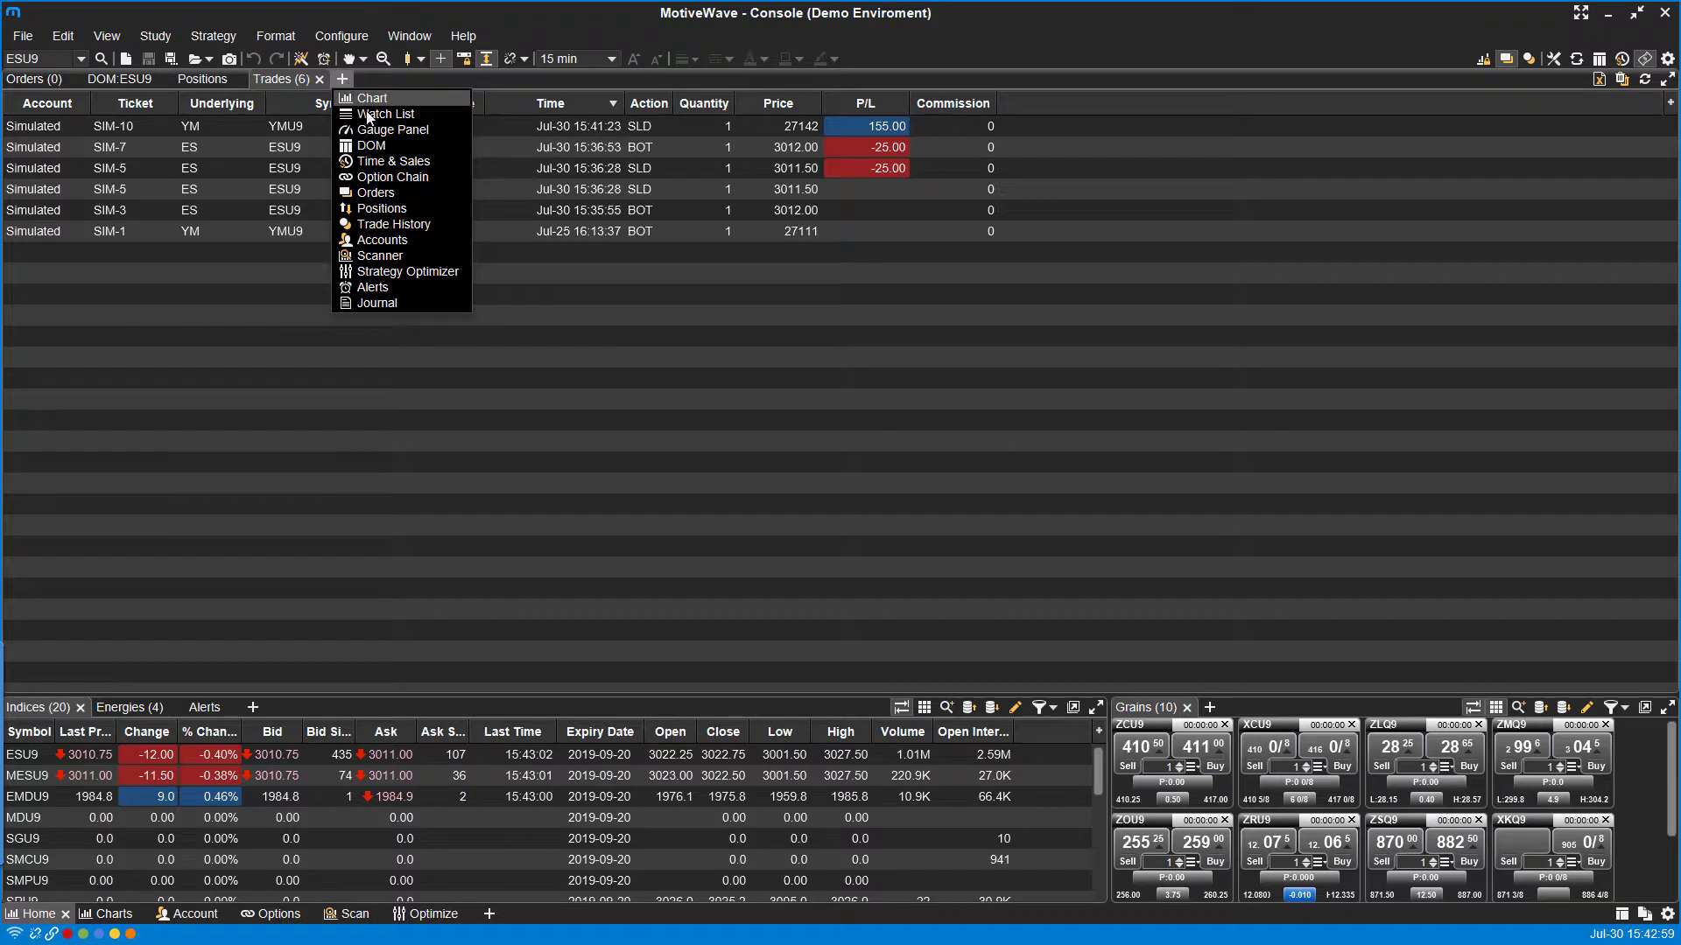
click(386, 240)
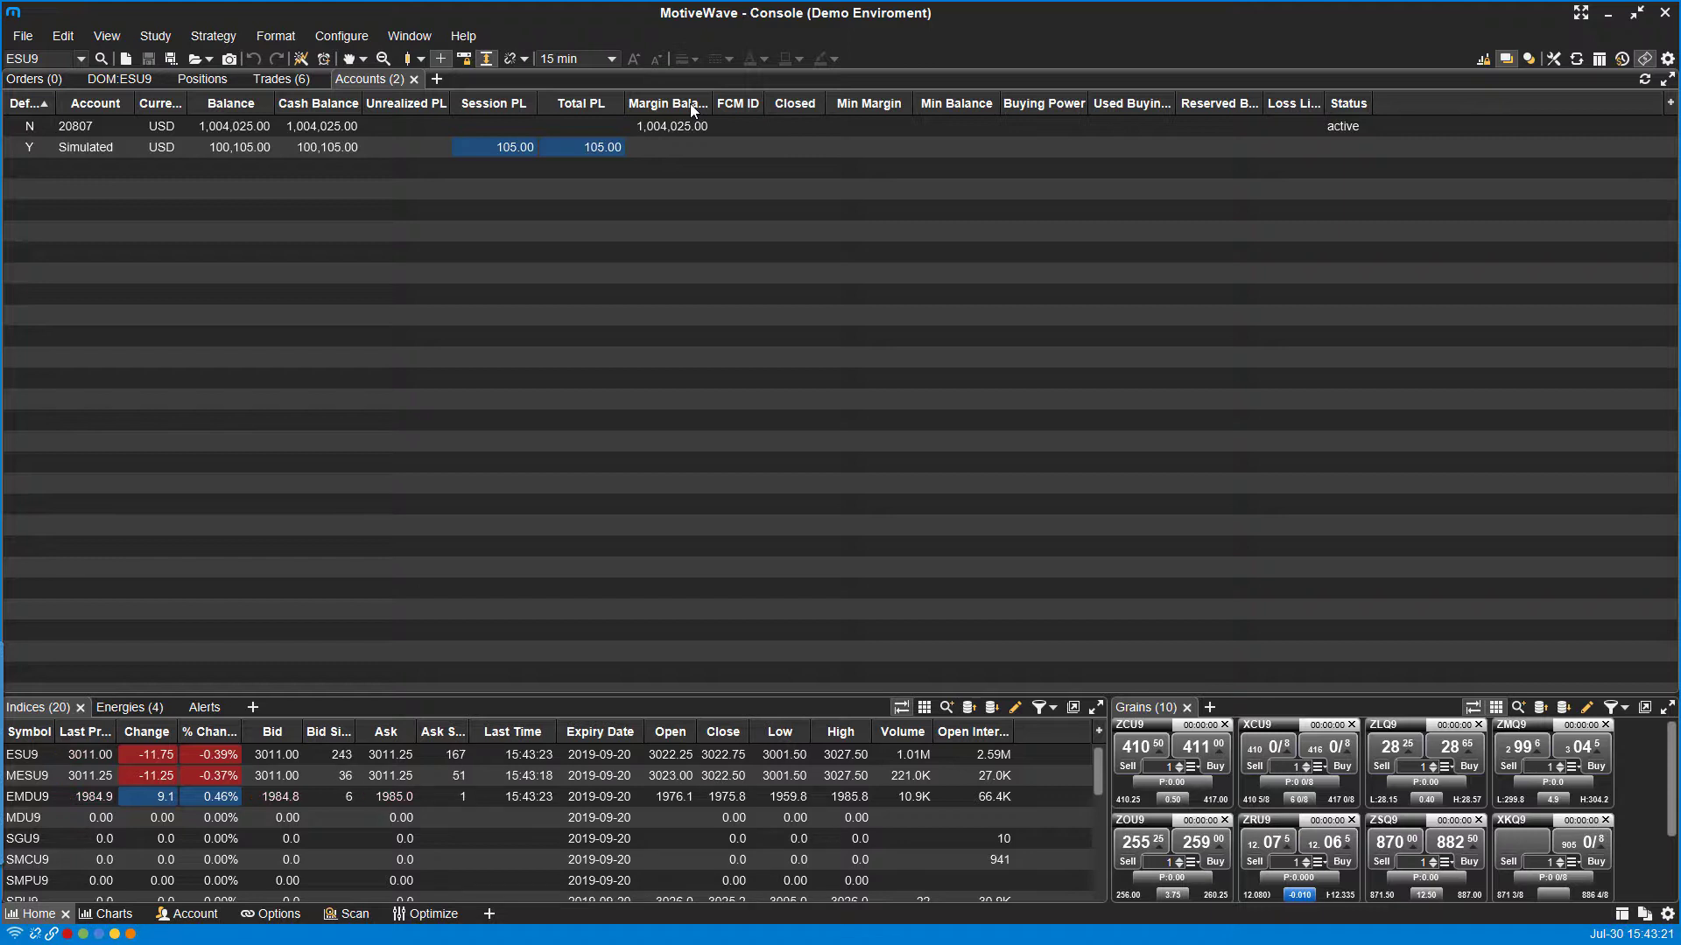
Widen the Margin Balance column so its full heading and the 1,004,025.00 value show
drag(713, 102, 852, 119)
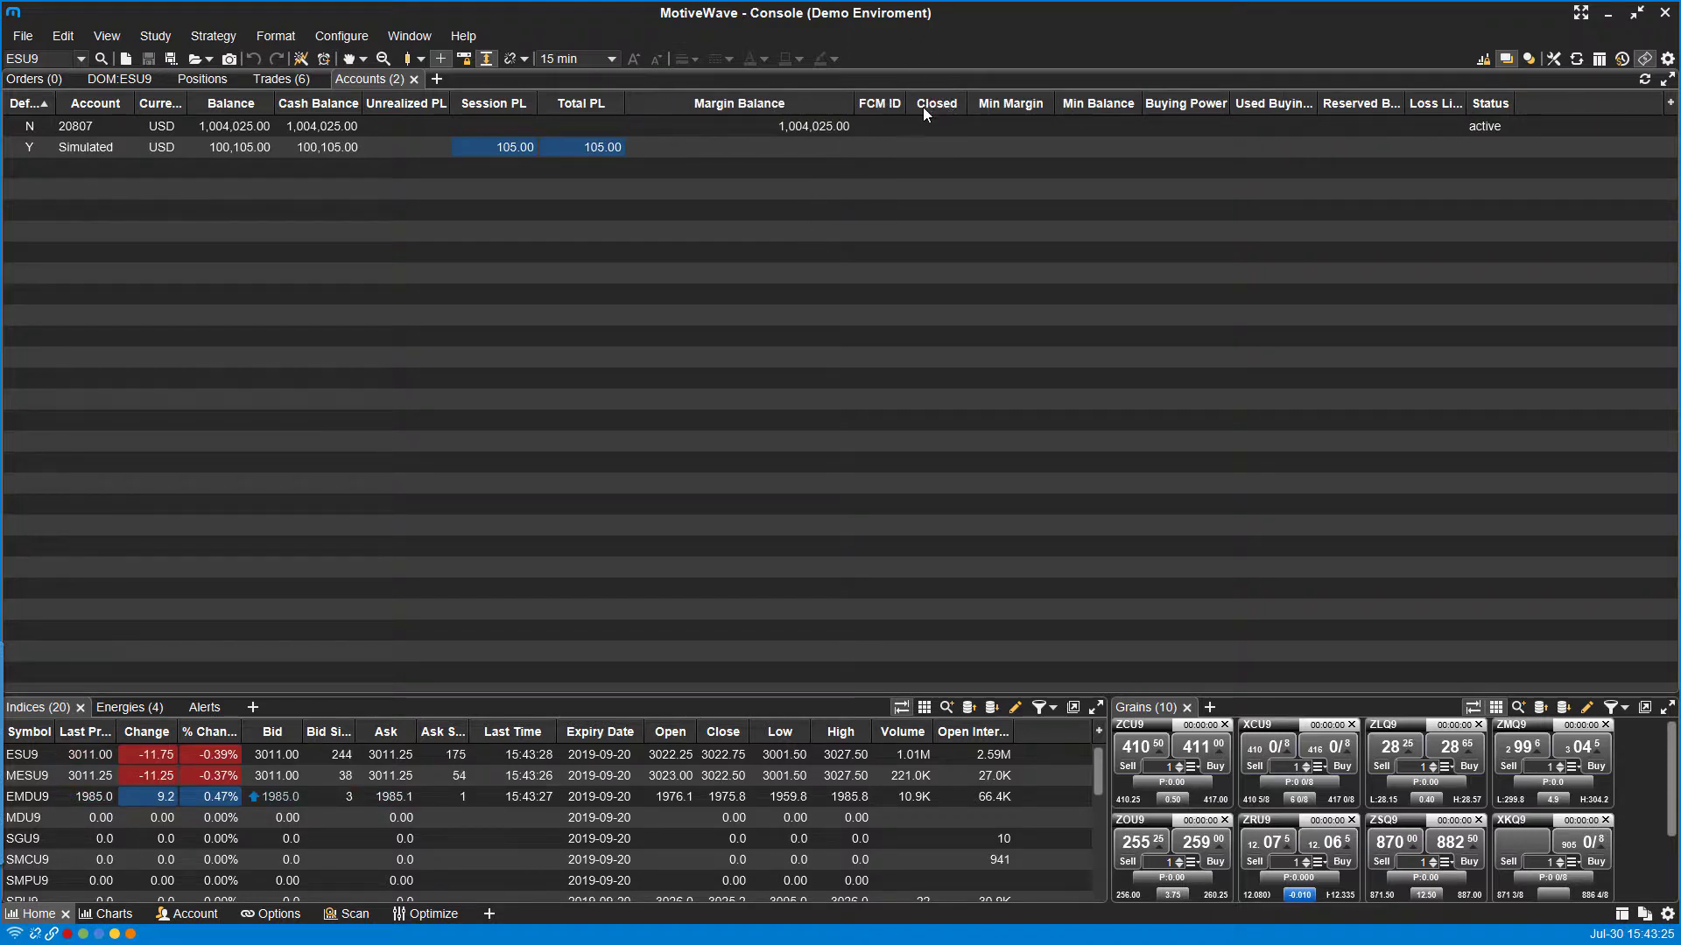